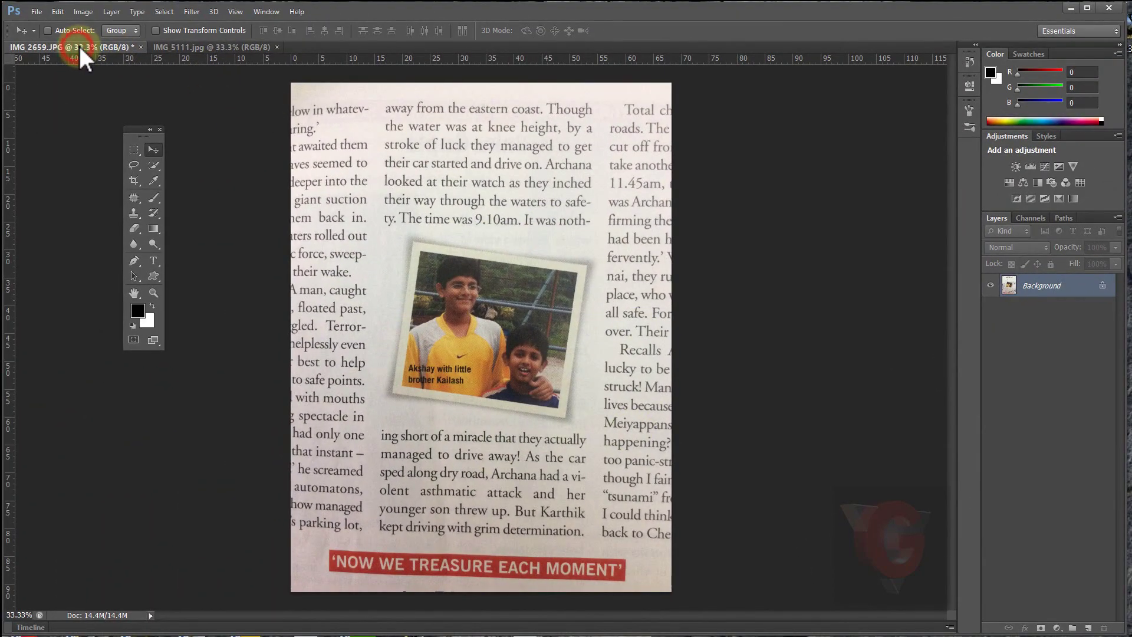
After viewing the dancer photo and magazine page, create a white 8 × 10 in, 300 ppi document
click(172, 46)
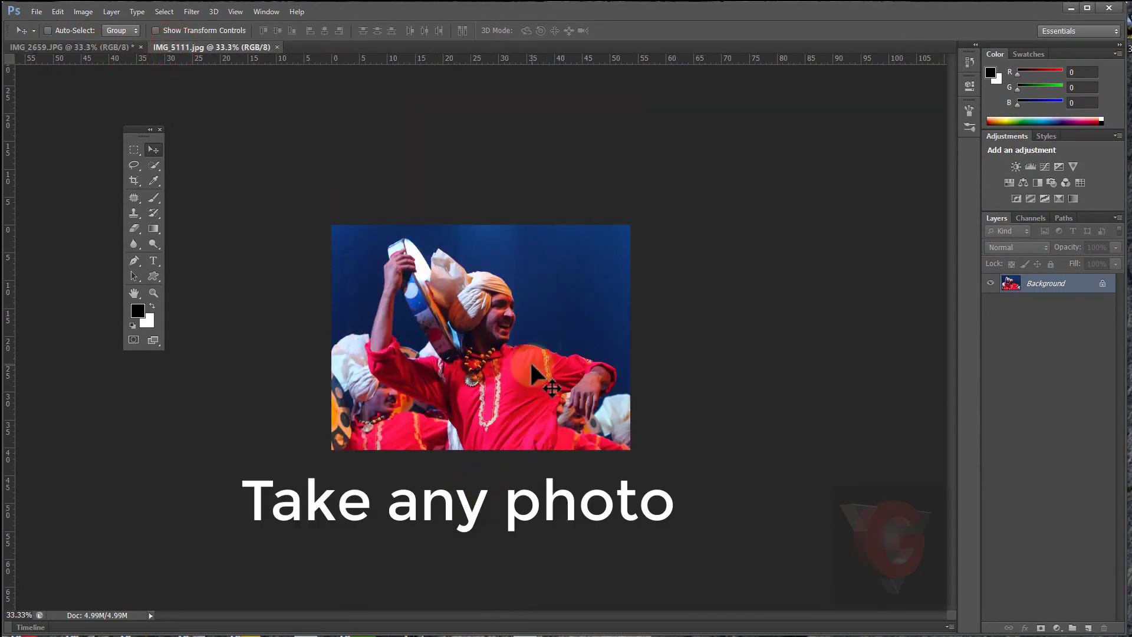
click(87, 46)
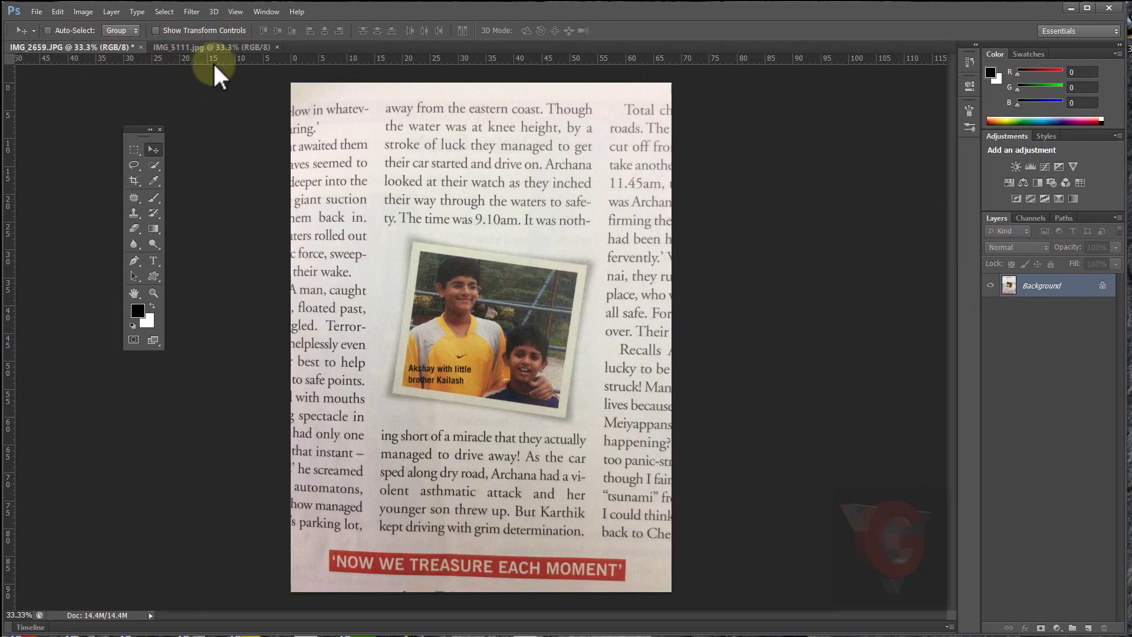
click(33, 11)
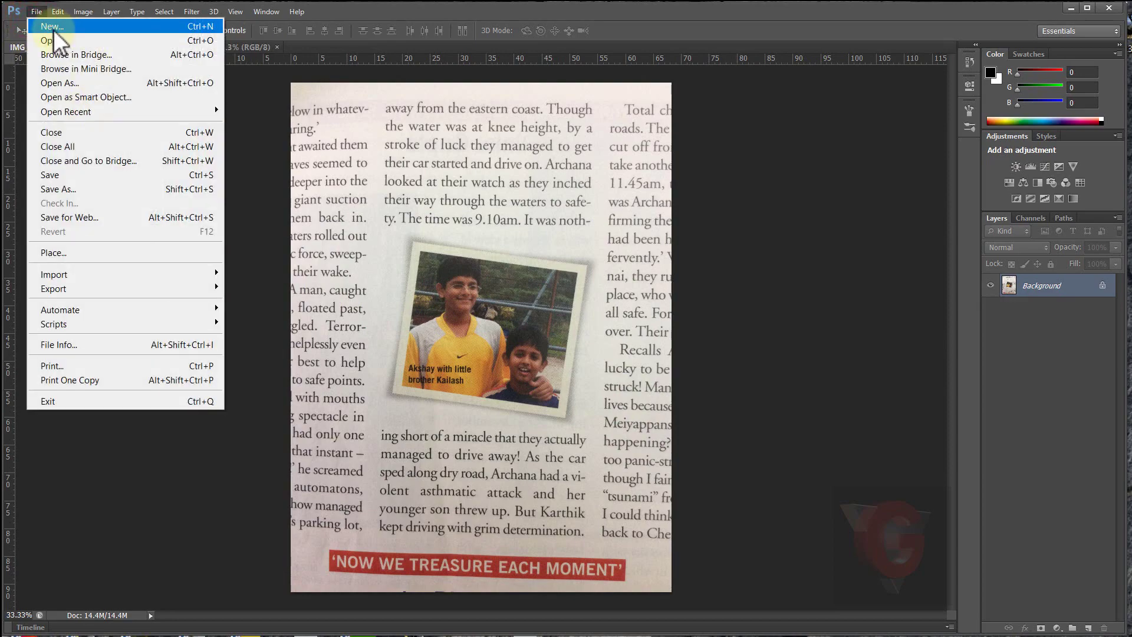
click(47, 26)
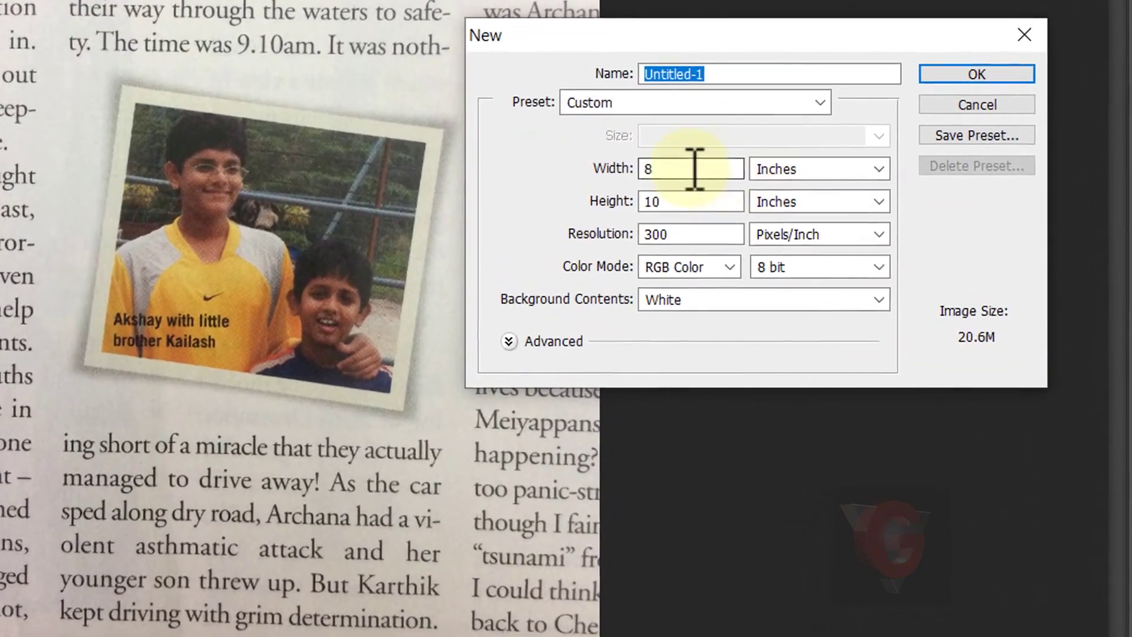
double_click(711, 233)
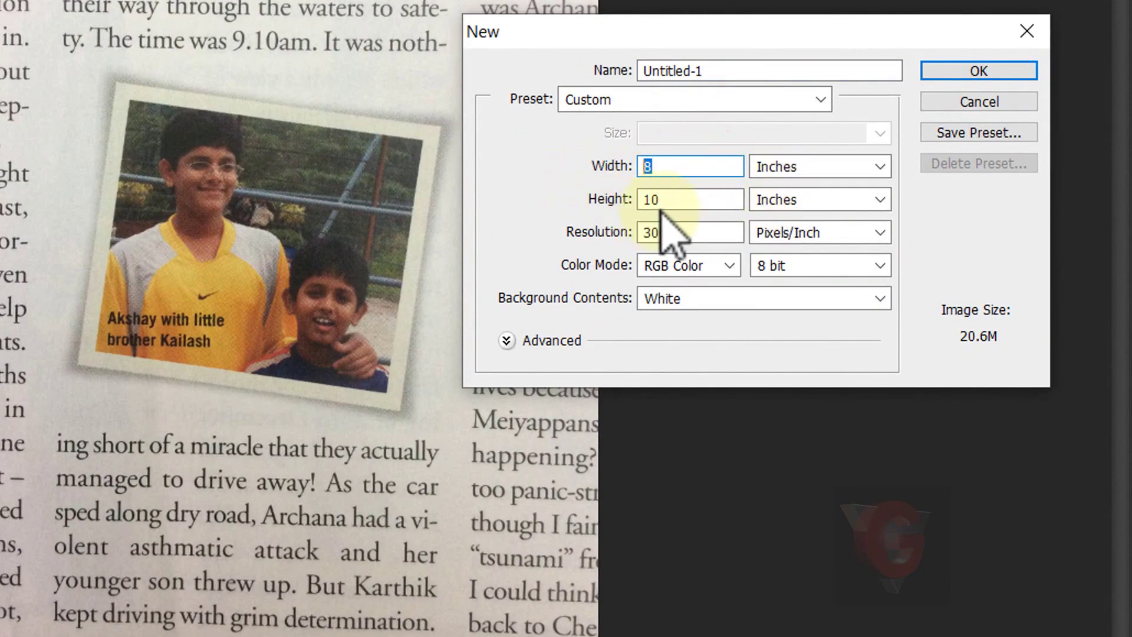
double_click(686, 202)
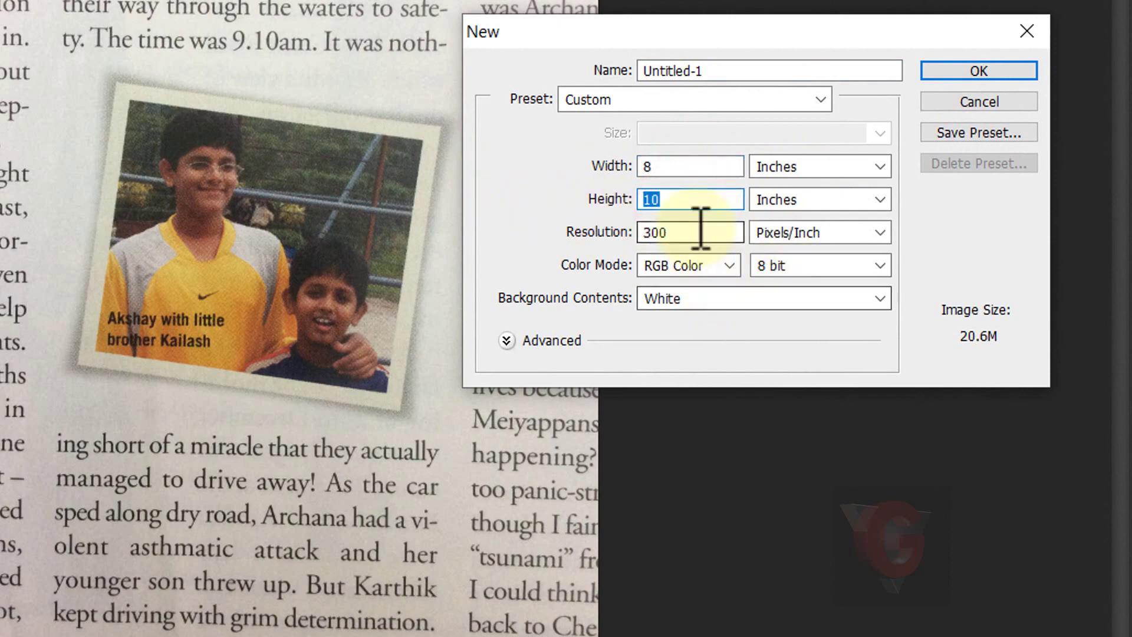
double_click(684, 233)
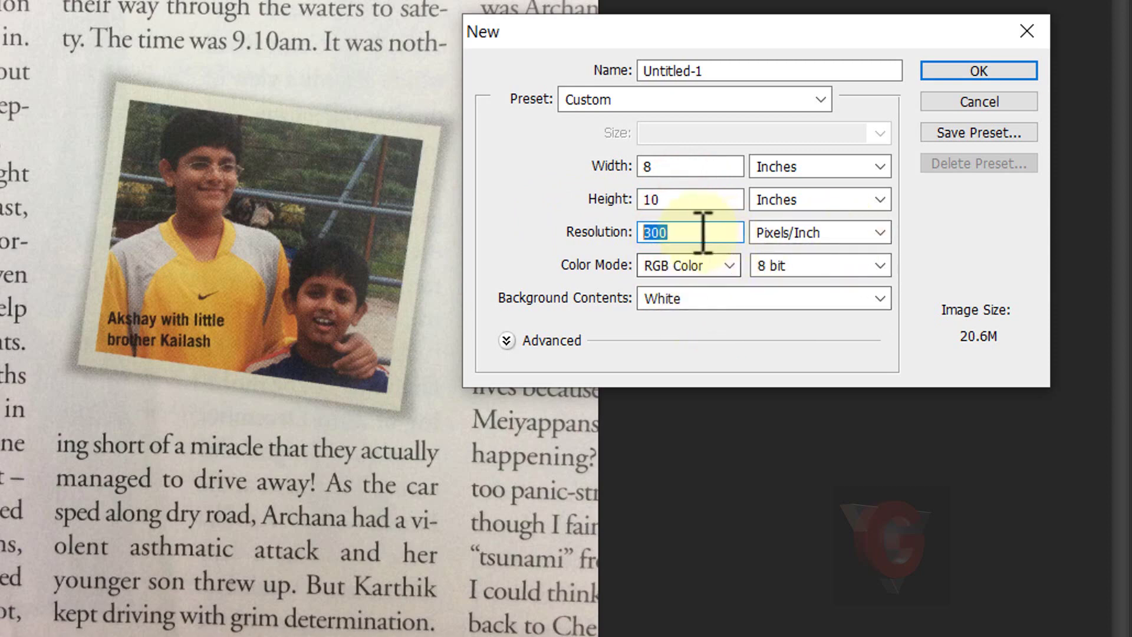
click(704, 301)
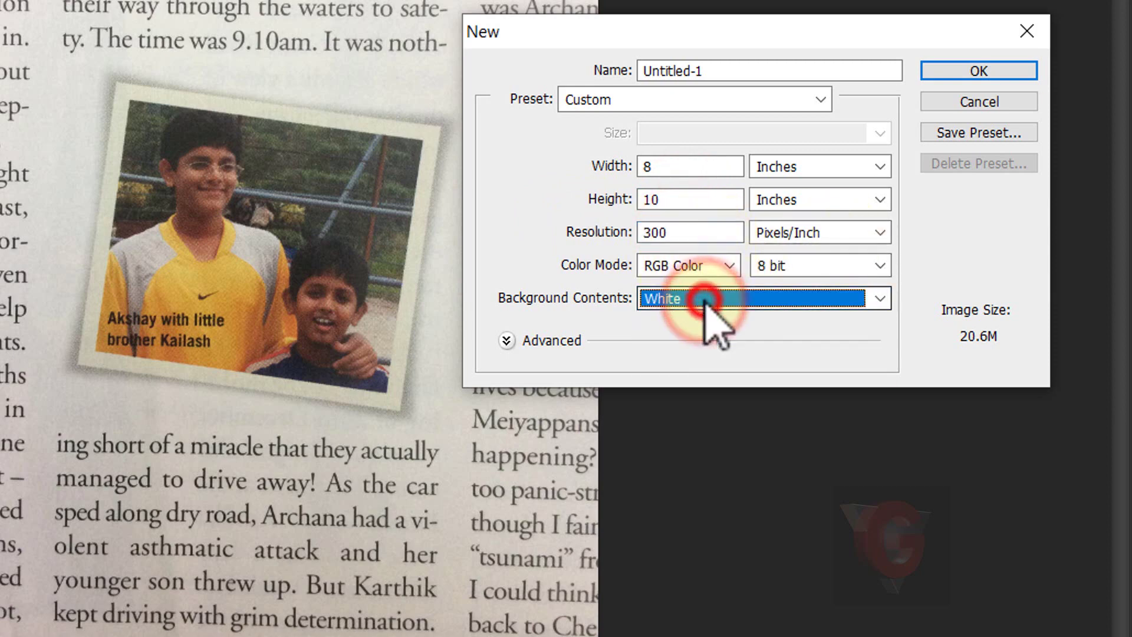
click(958, 72)
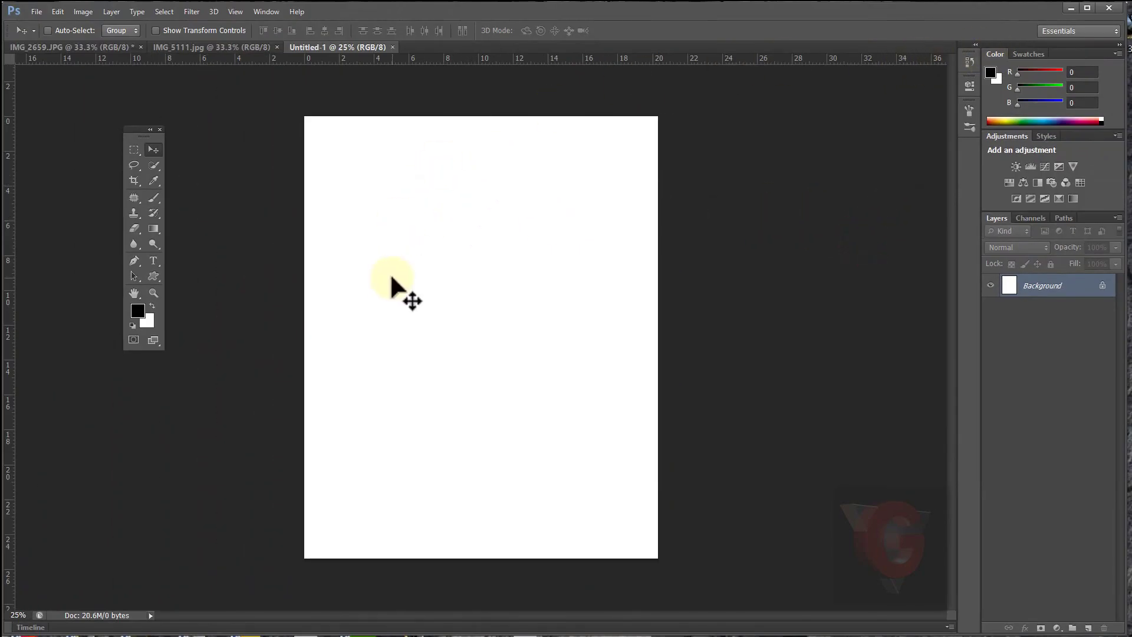
Drag the IMG_5111.jpg dancer photo onto Untitled-1 with the Move tool and center it
click(153, 293)
click(430, 272)
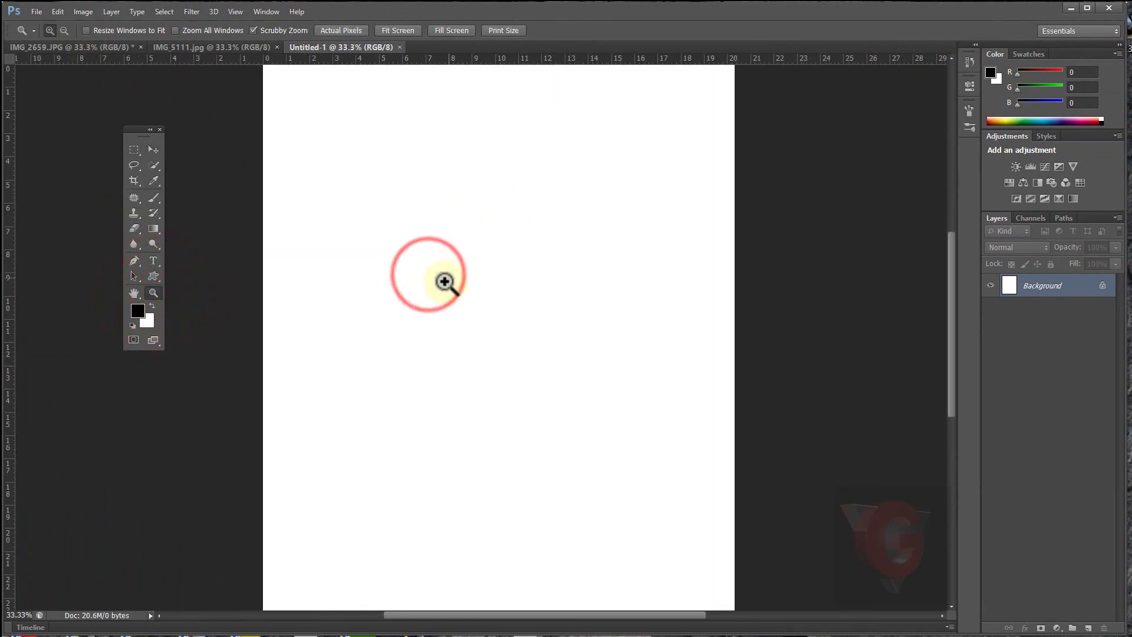
click(150, 151)
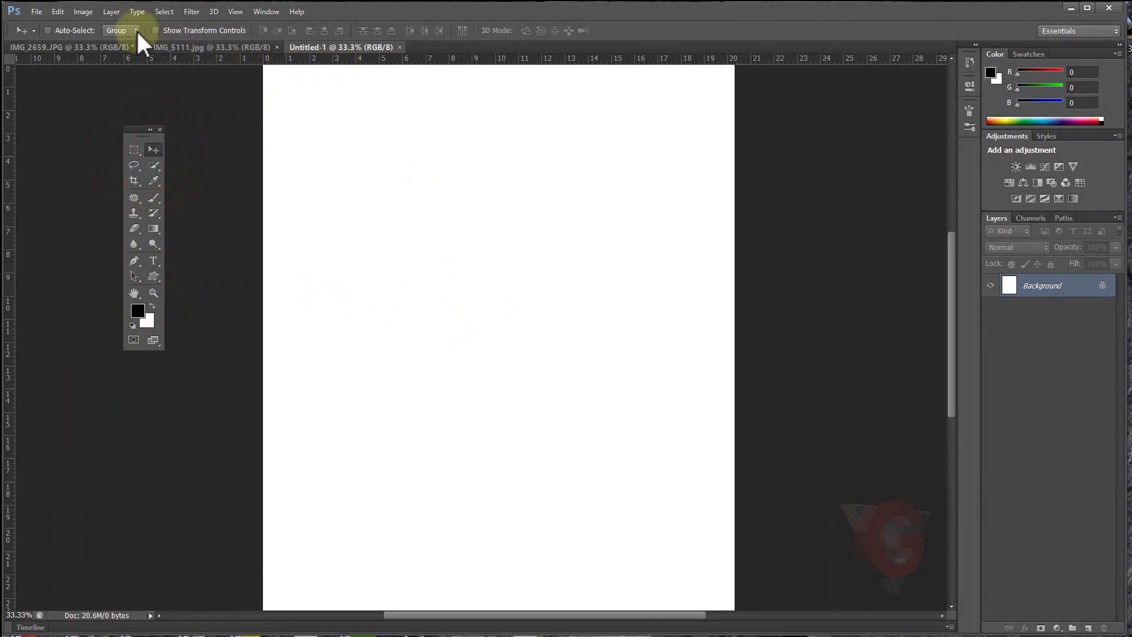
click(177, 47)
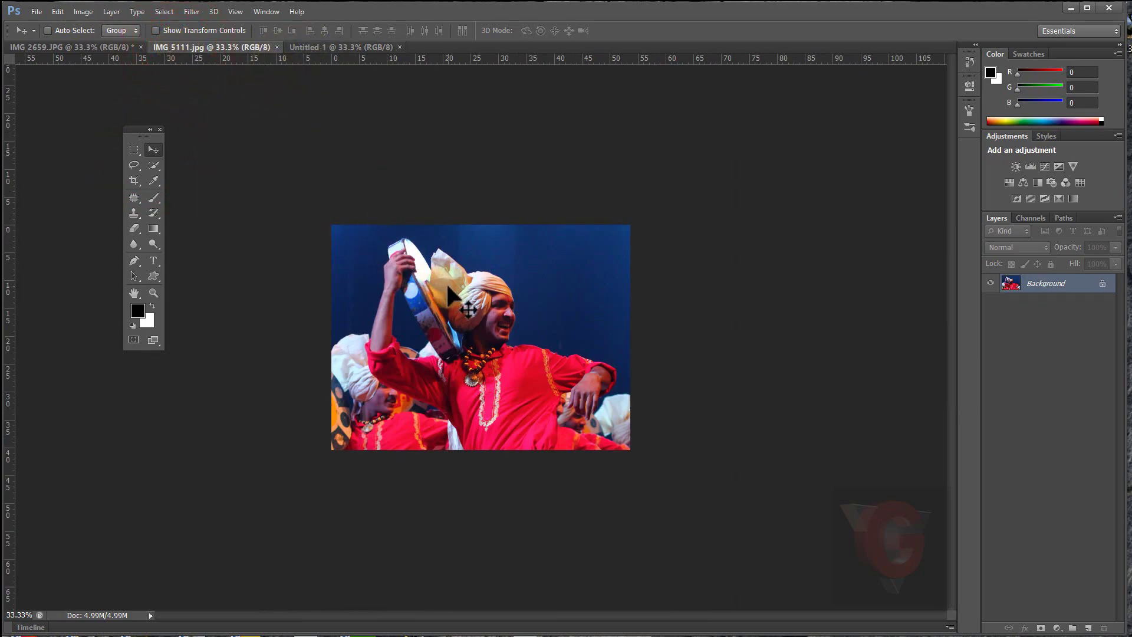
mouse_move(448, 295)
mouse_down()
mouse_move(429, 232)
mouse_move(383, 155)
mouse_up()
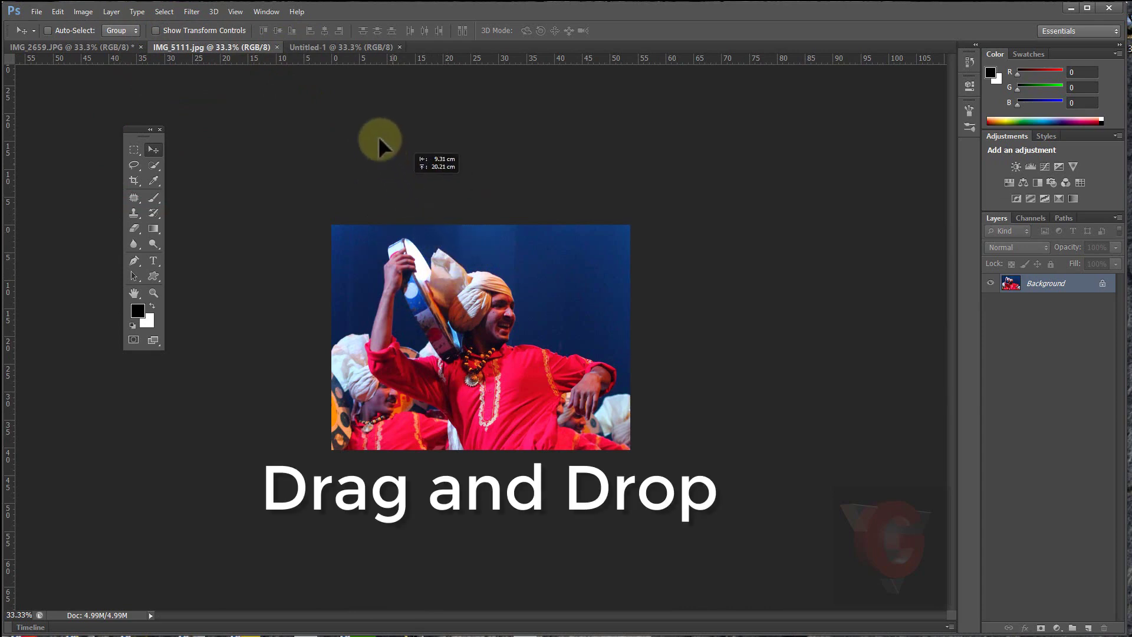
drag(338, 47, 443, 189)
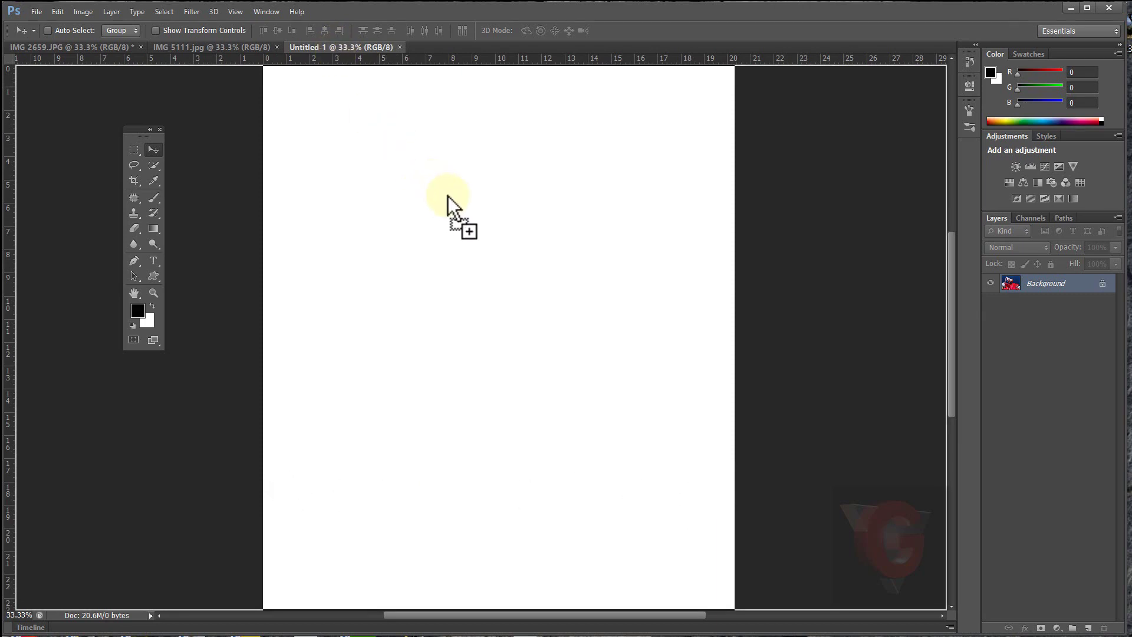
drag(448, 195, 448, 196)
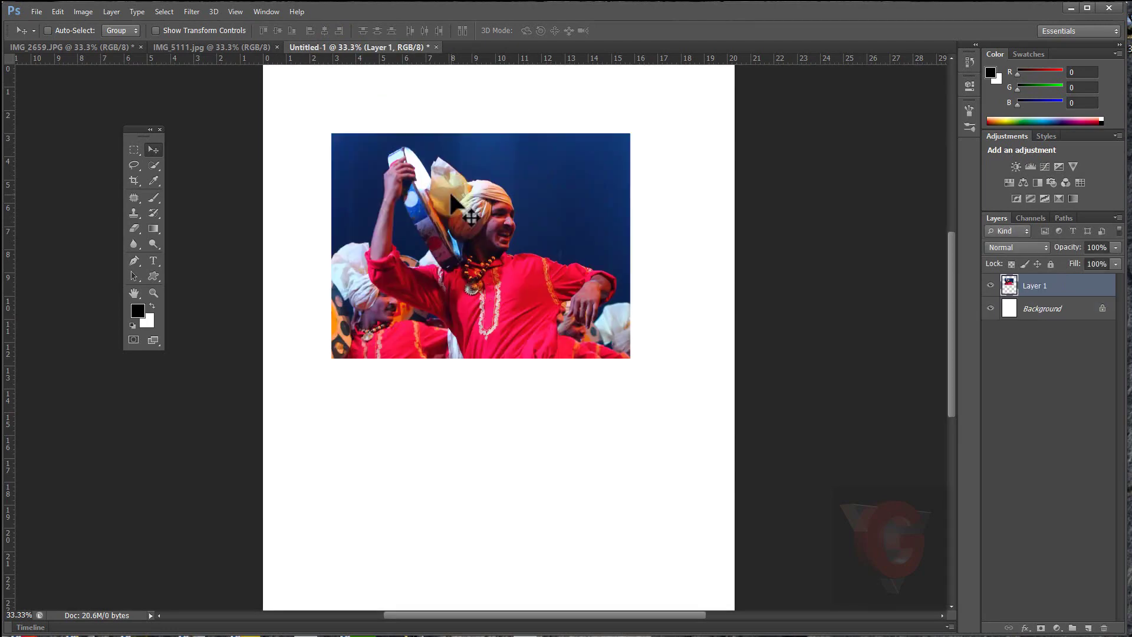
drag(487, 270, 504, 340)
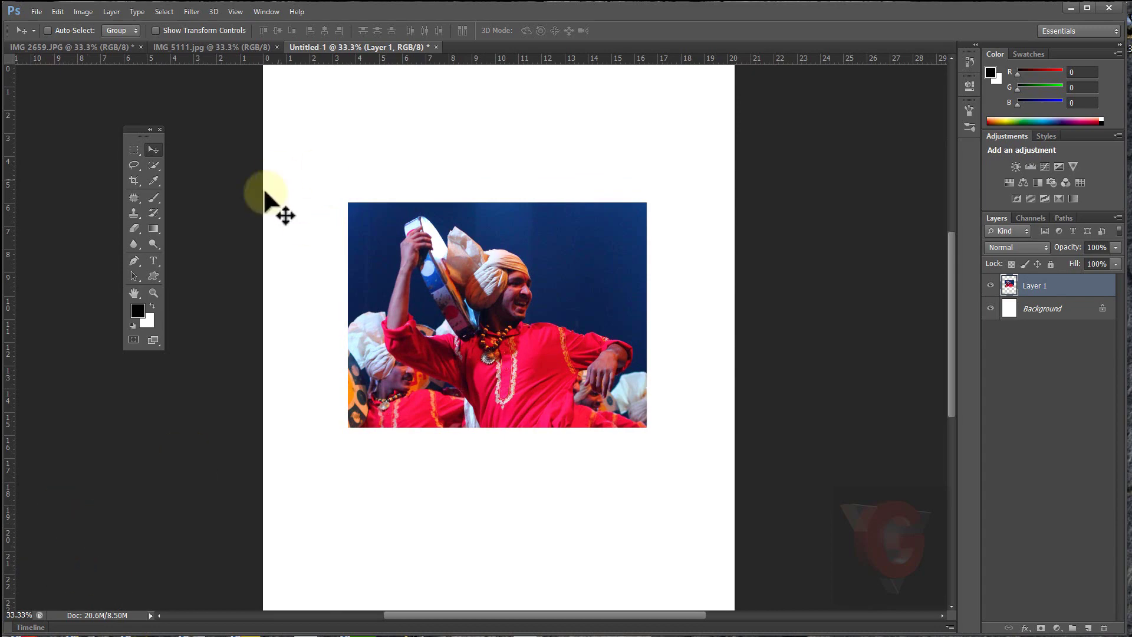
drag(434, 251, 436, 237)
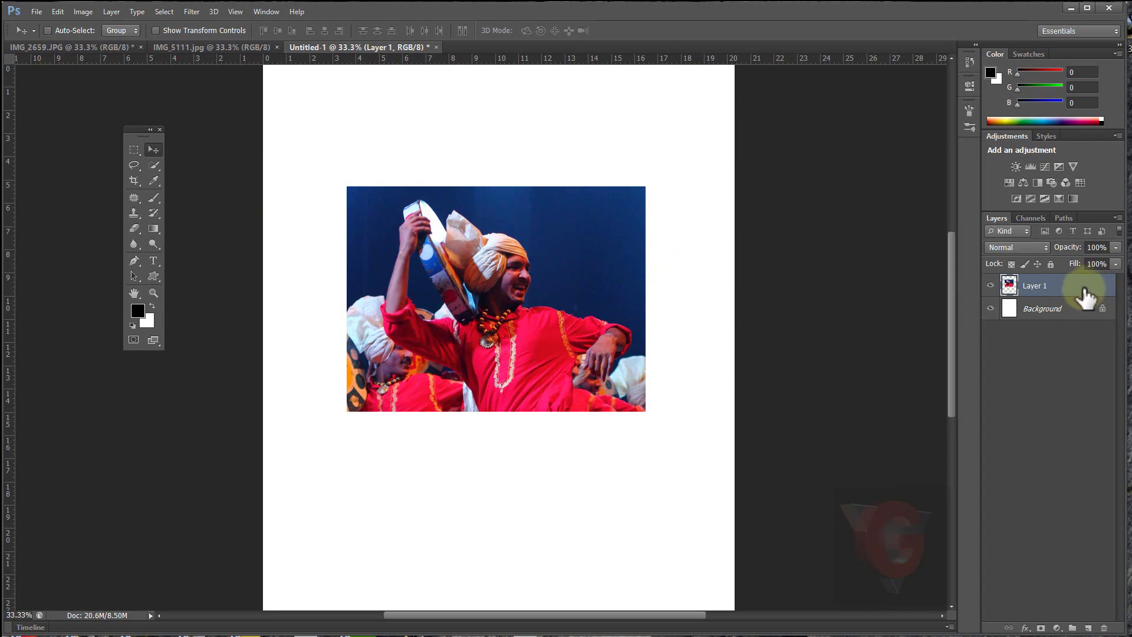
Convert the locked white Background into an editable Layer 0
double_click(1061, 309)
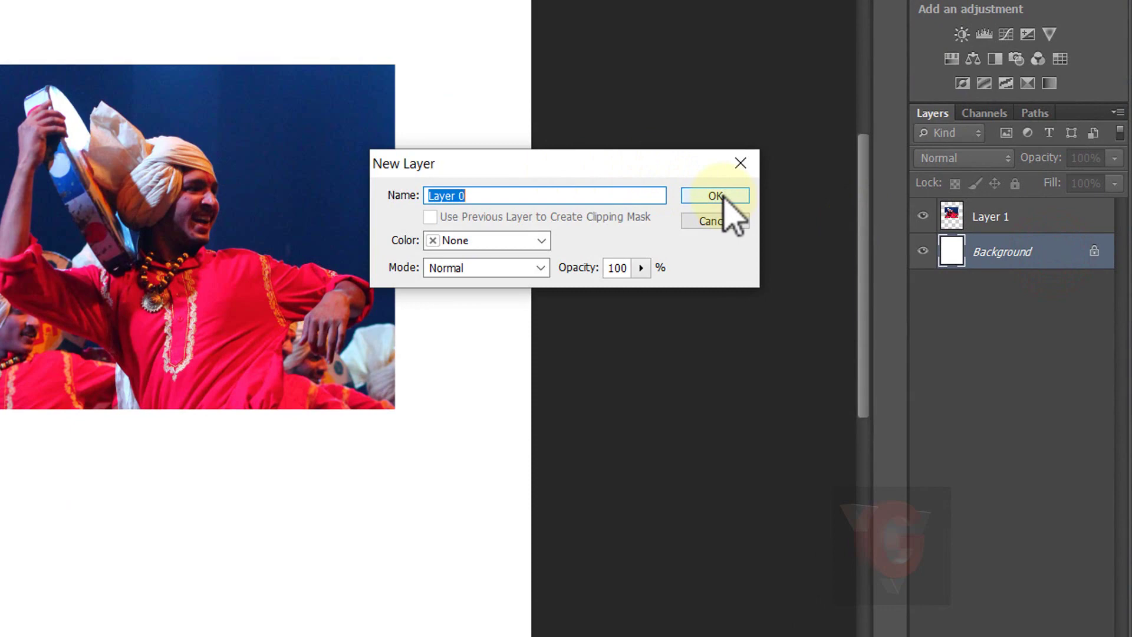
click(720, 196)
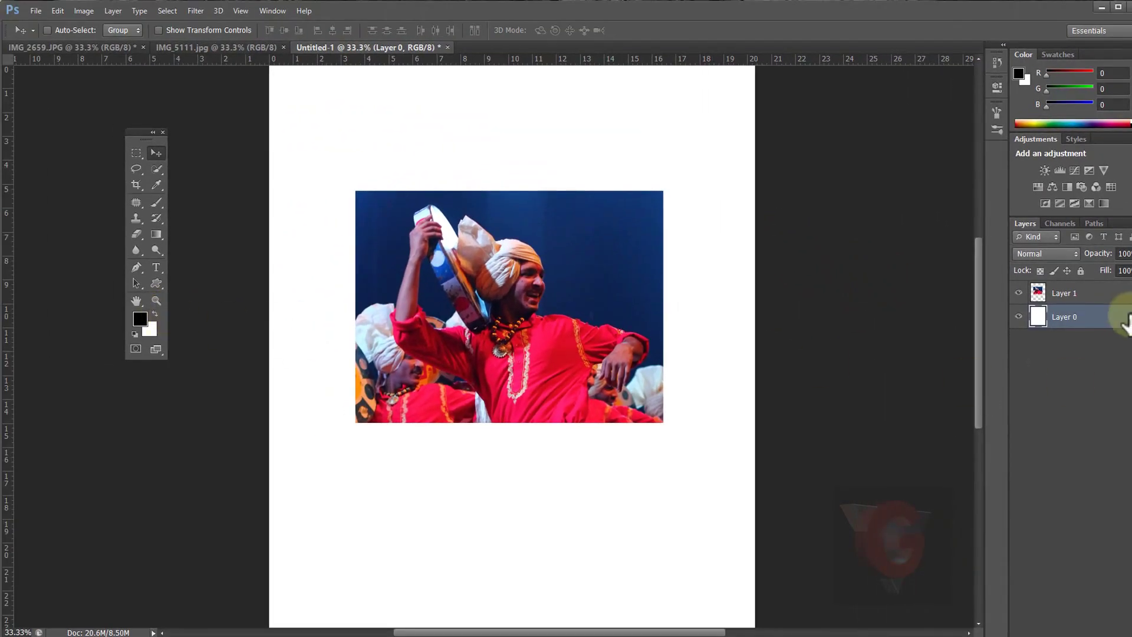
click(1087, 319)
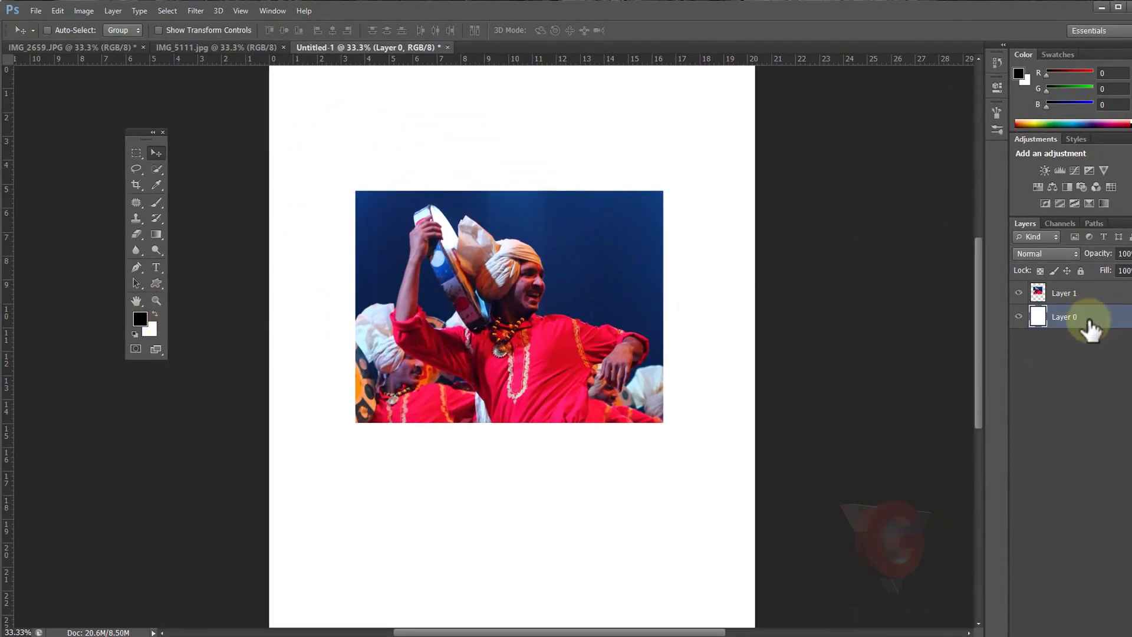
click(153, 323)
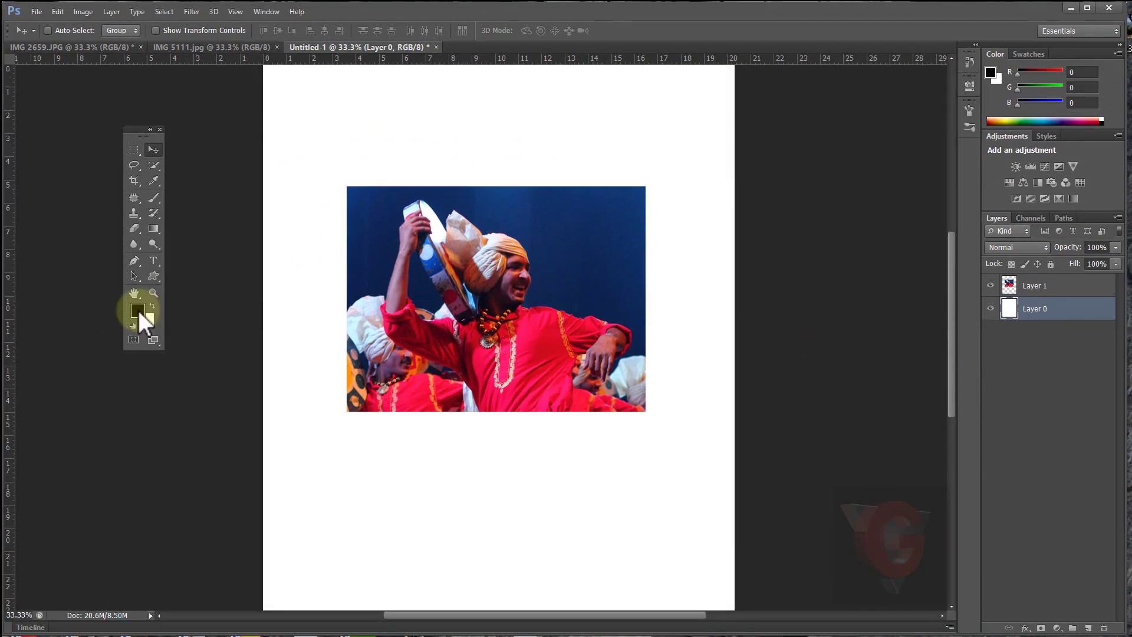
Set the foreground colour to grey a7a0a0 and fill Layer 0 with it
click(138, 310)
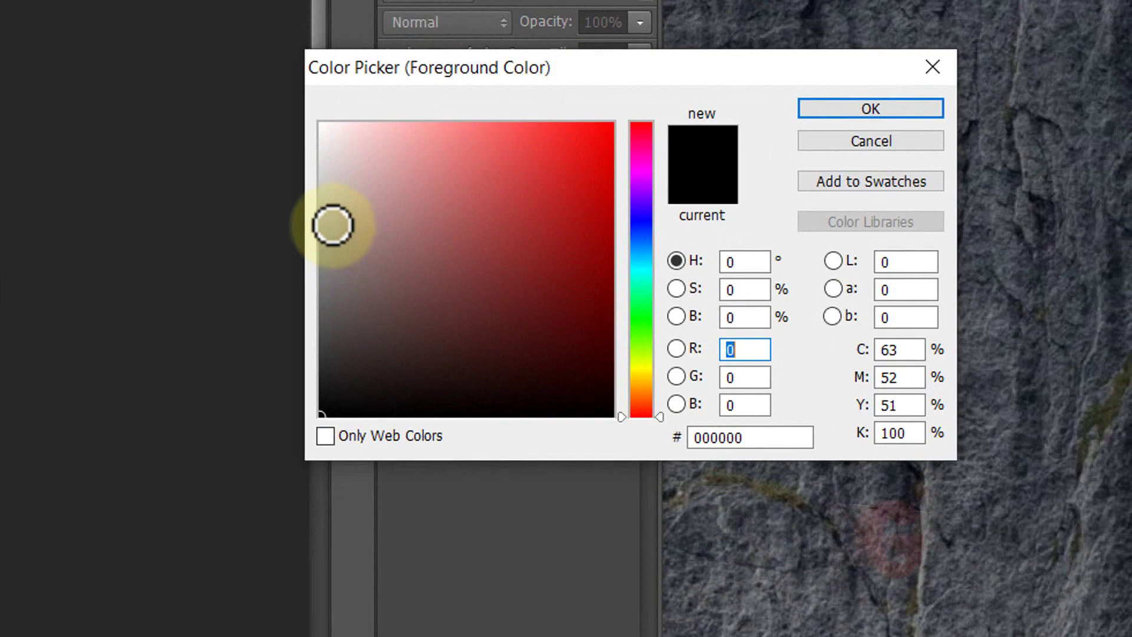
click(331, 224)
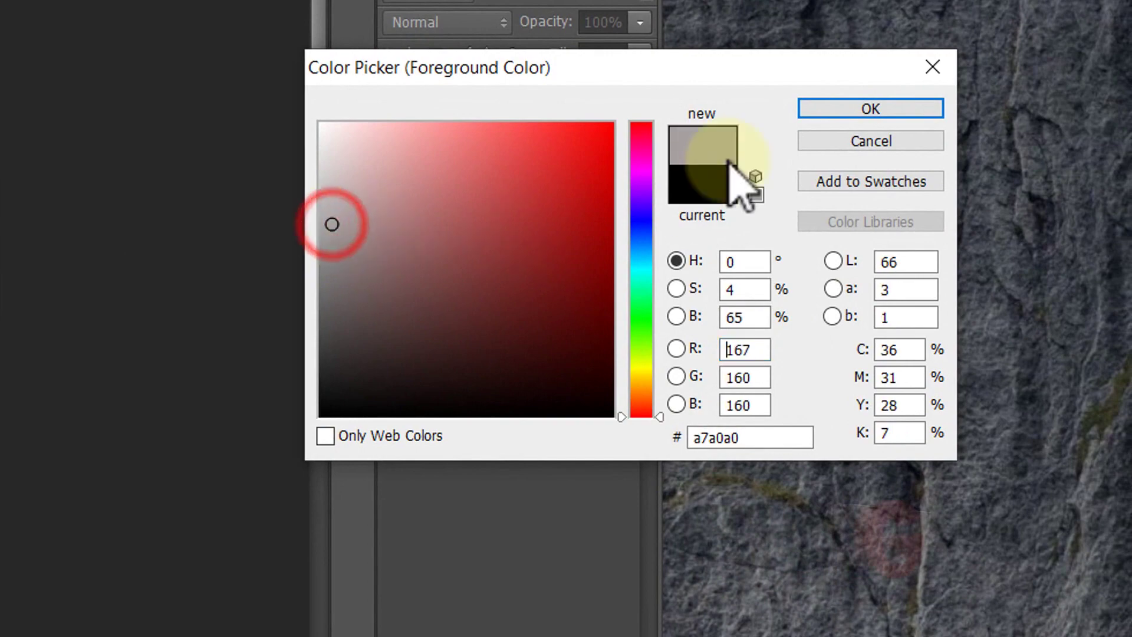
click(870, 109)
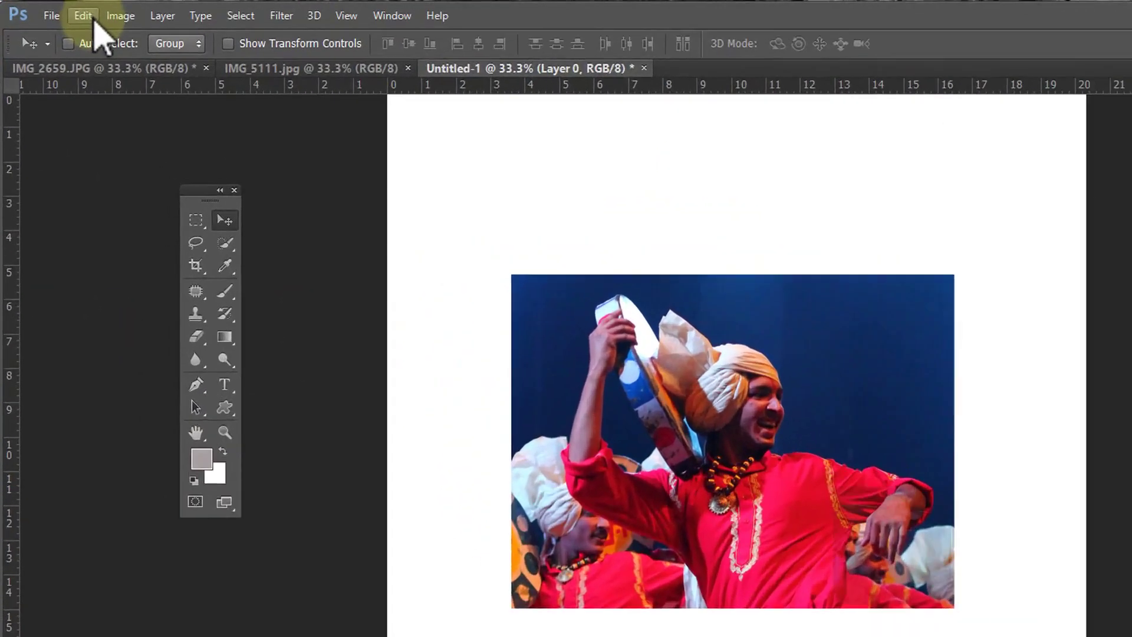
click(94, 24)
click(253, 467)
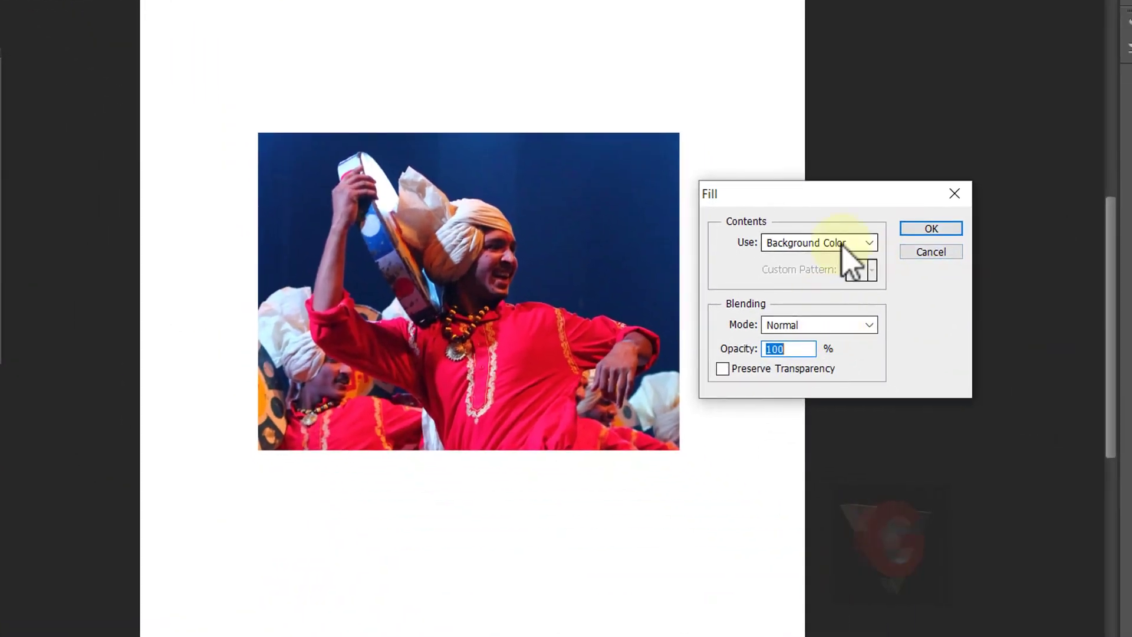
click(851, 242)
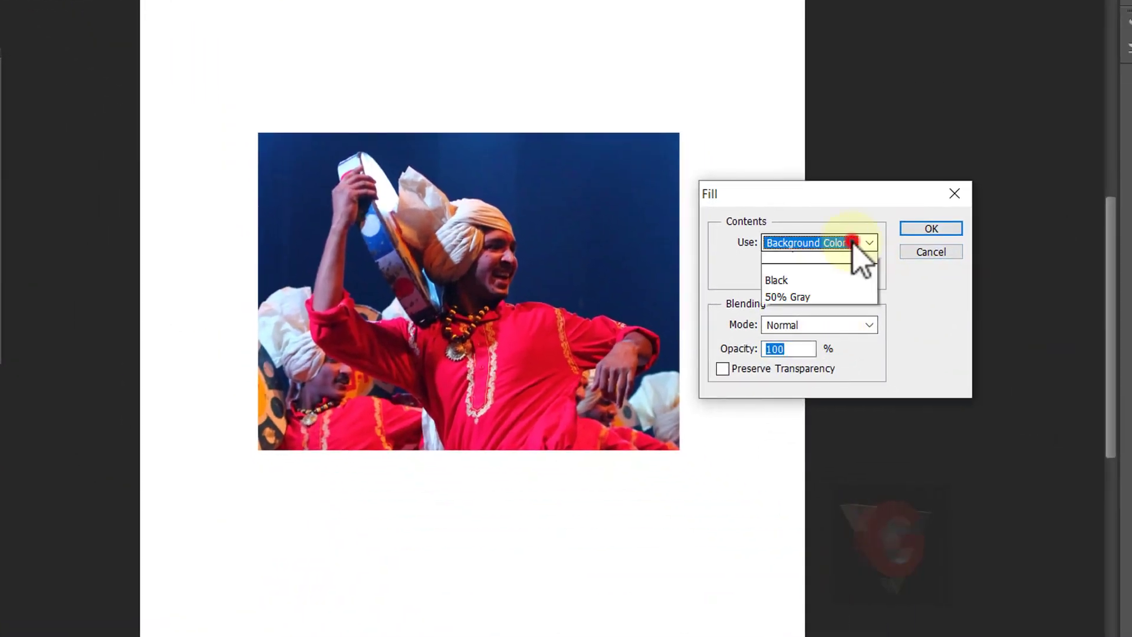
click(807, 260)
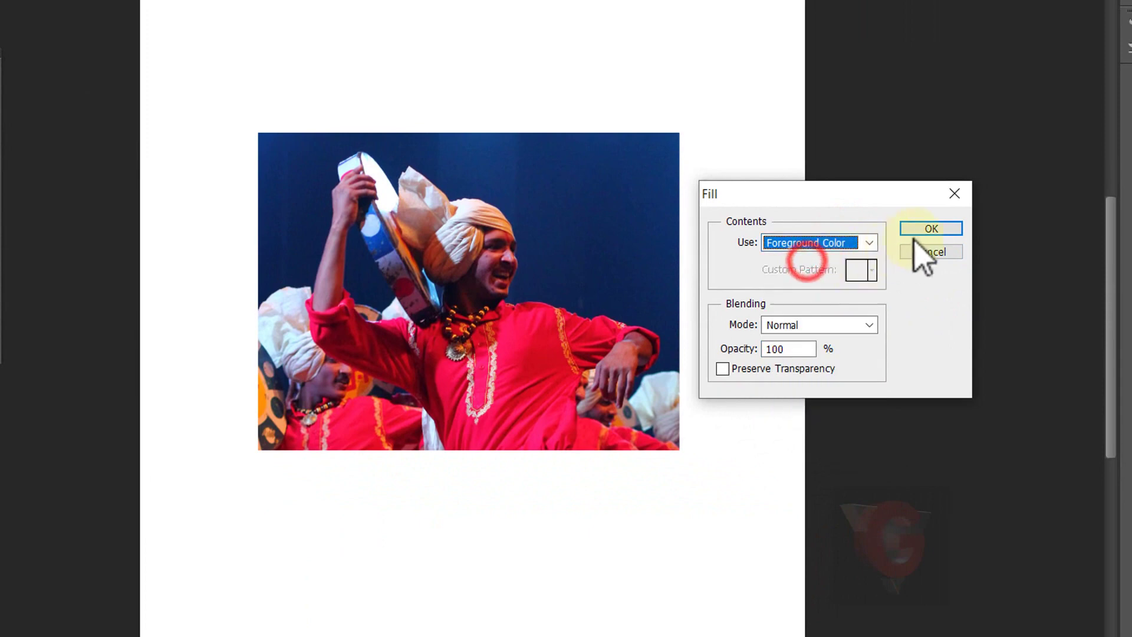
click(925, 230)
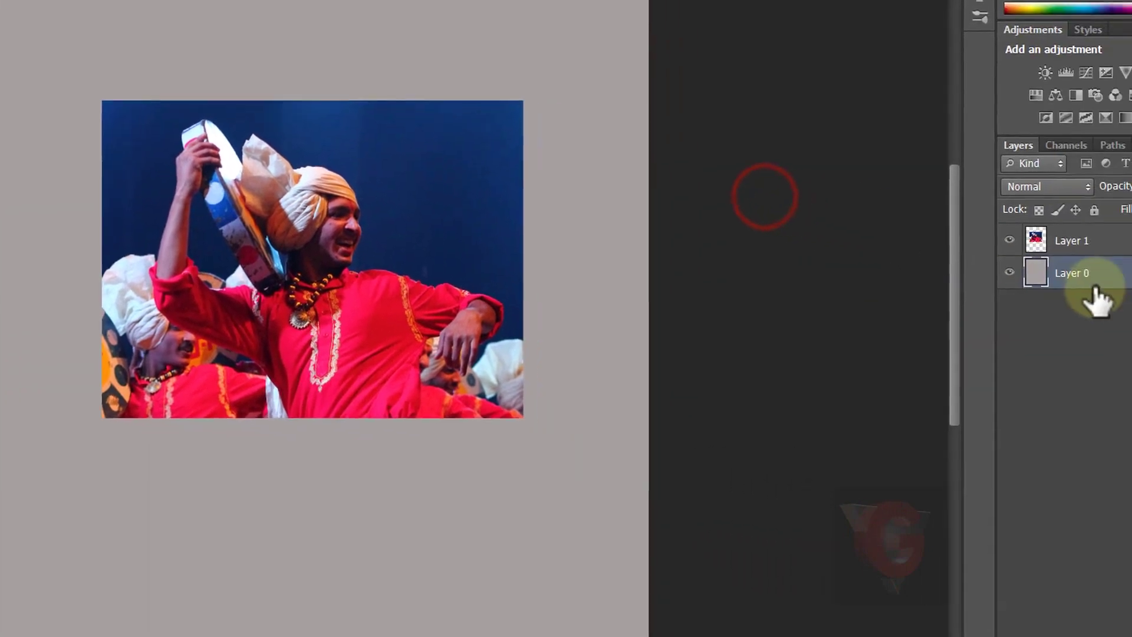
click(1088, 289)
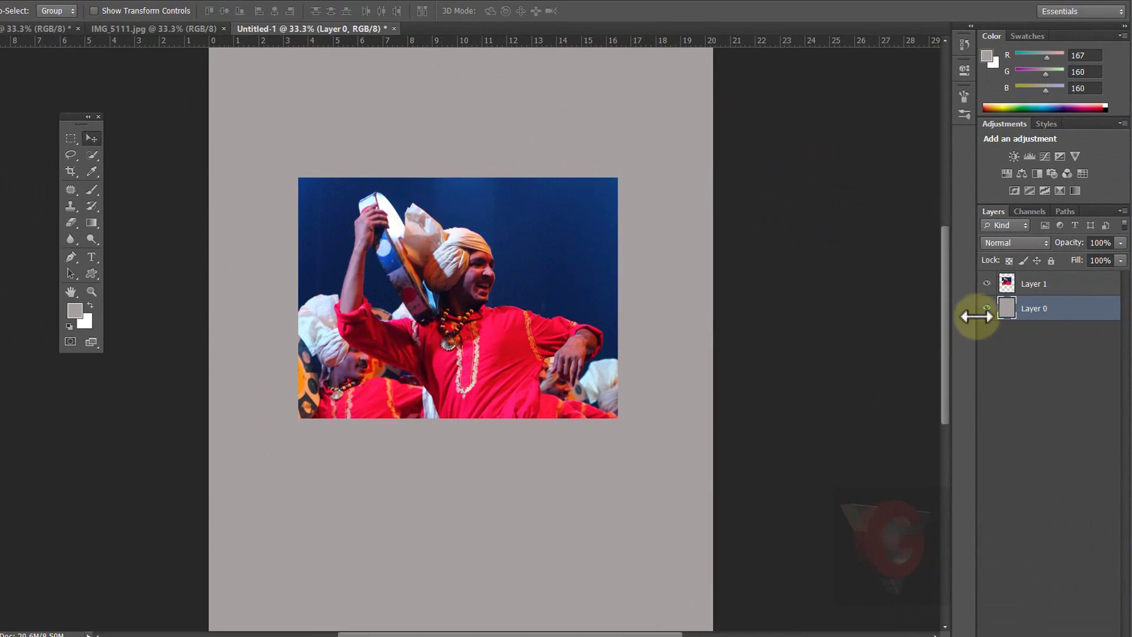
Add a white, inside-positioned Stroke of about 51 px to the photo on Layer 1
click(1079, 287)
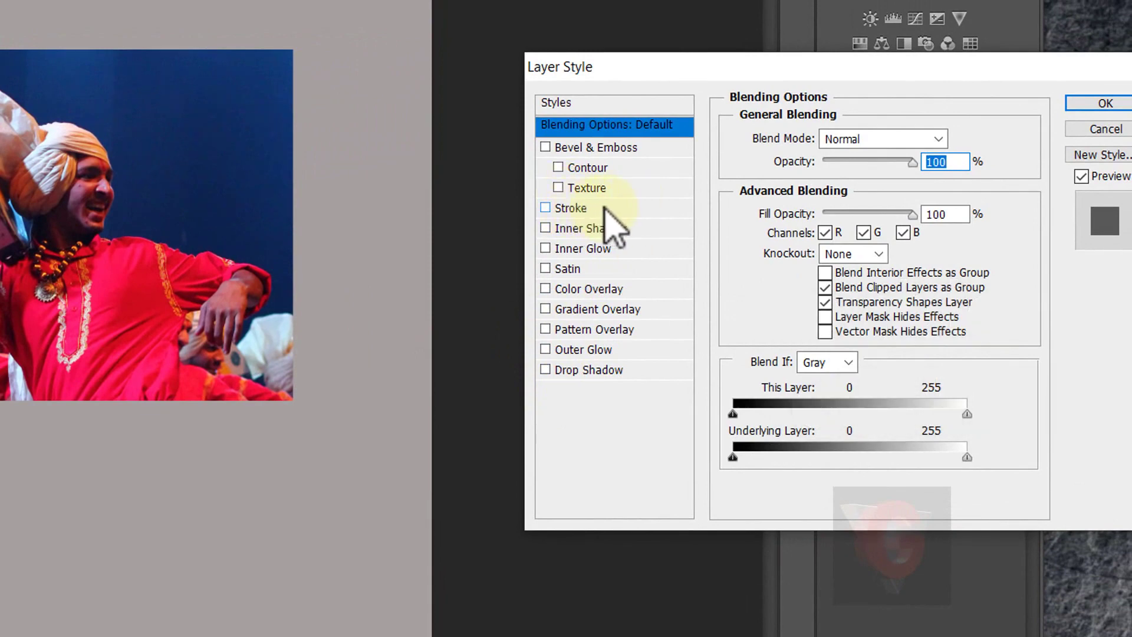
click(545, 207)
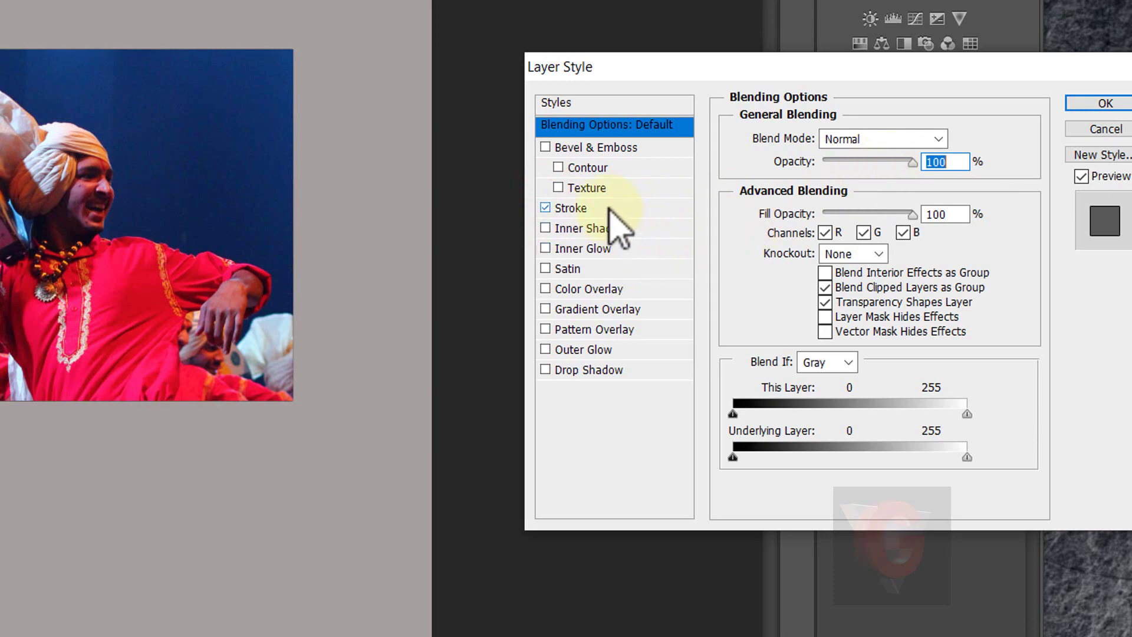
click(607, 207)
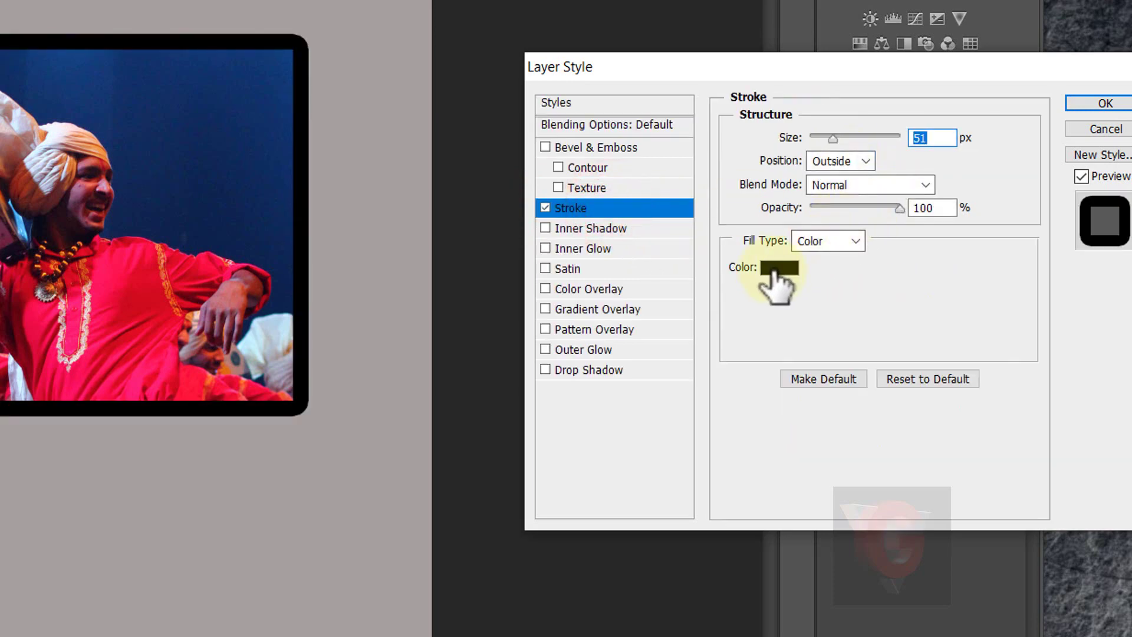
click(777, 268)
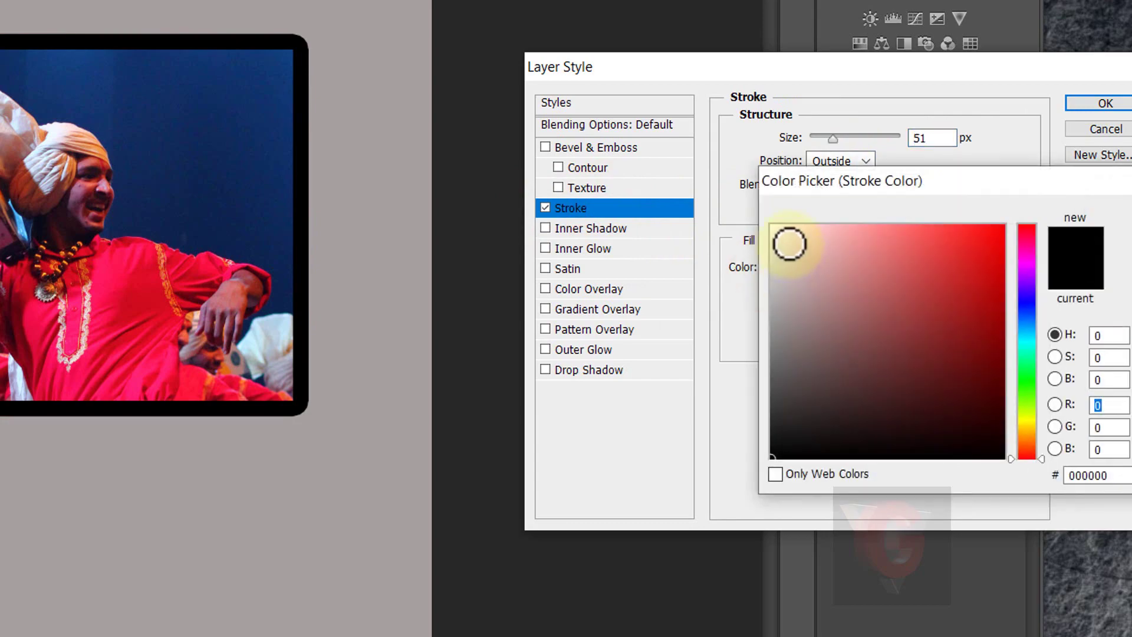
click(788, 239)
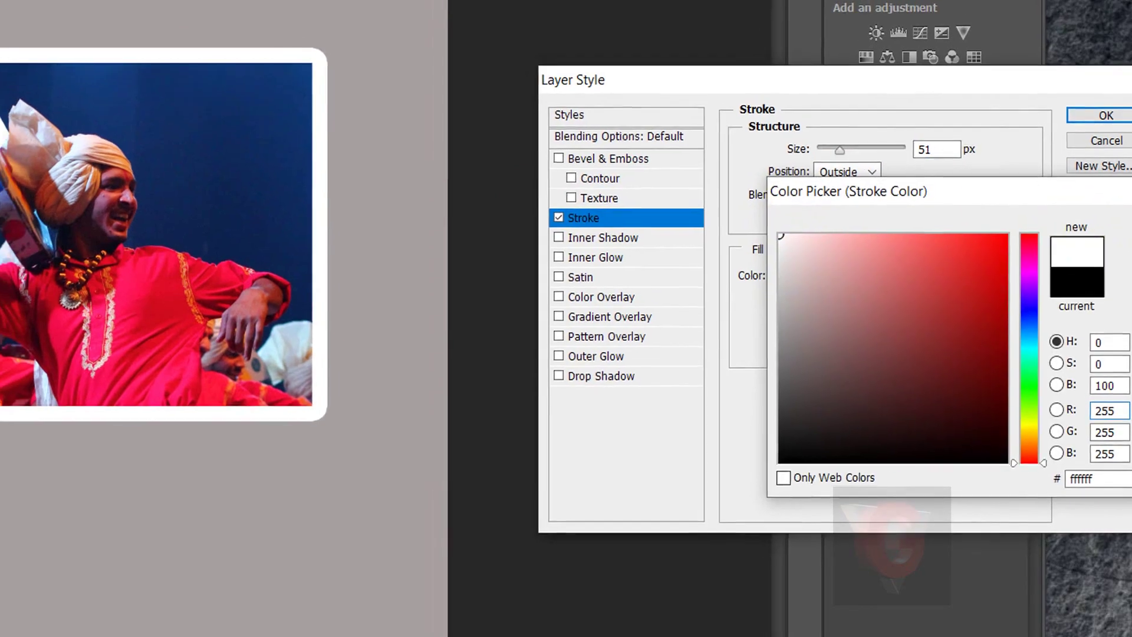
key(Return)
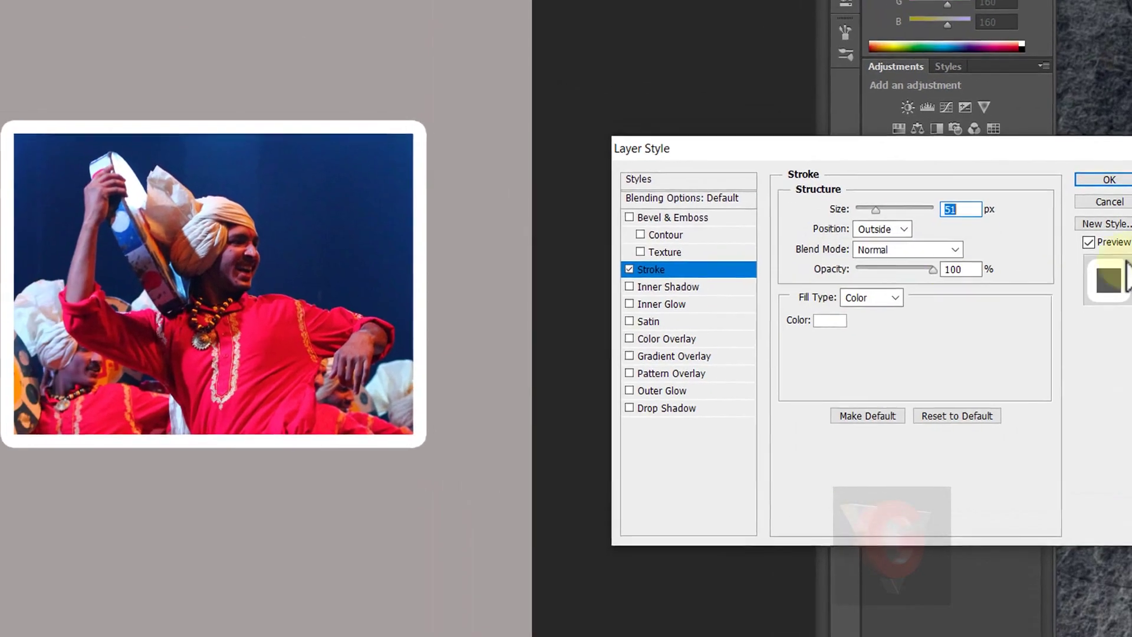
click(911, 235)
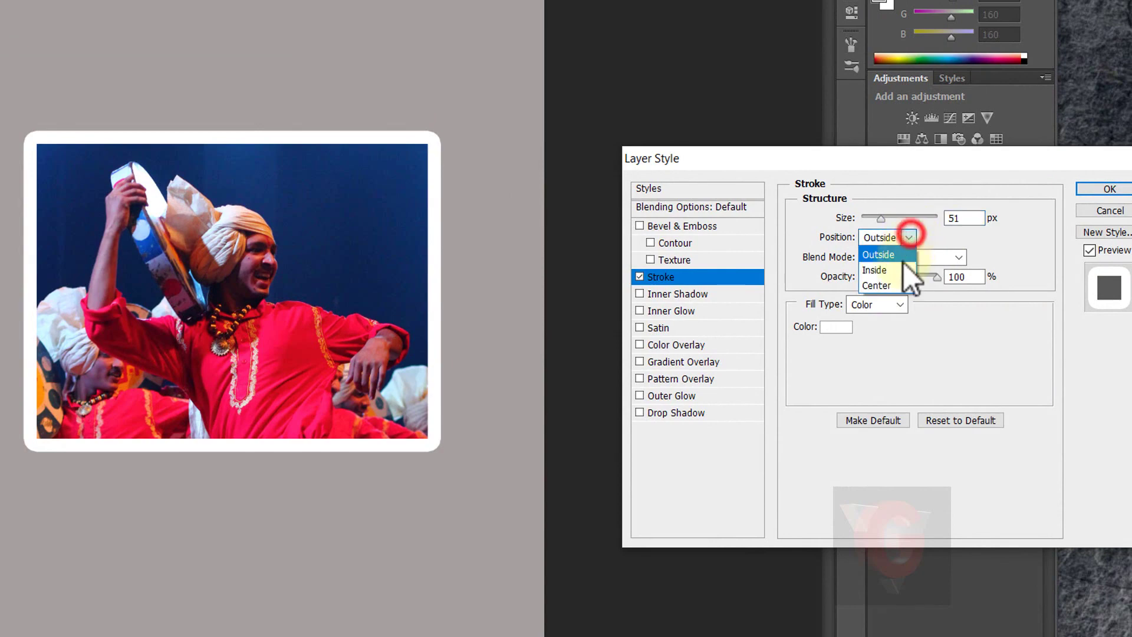
click(894, 268)
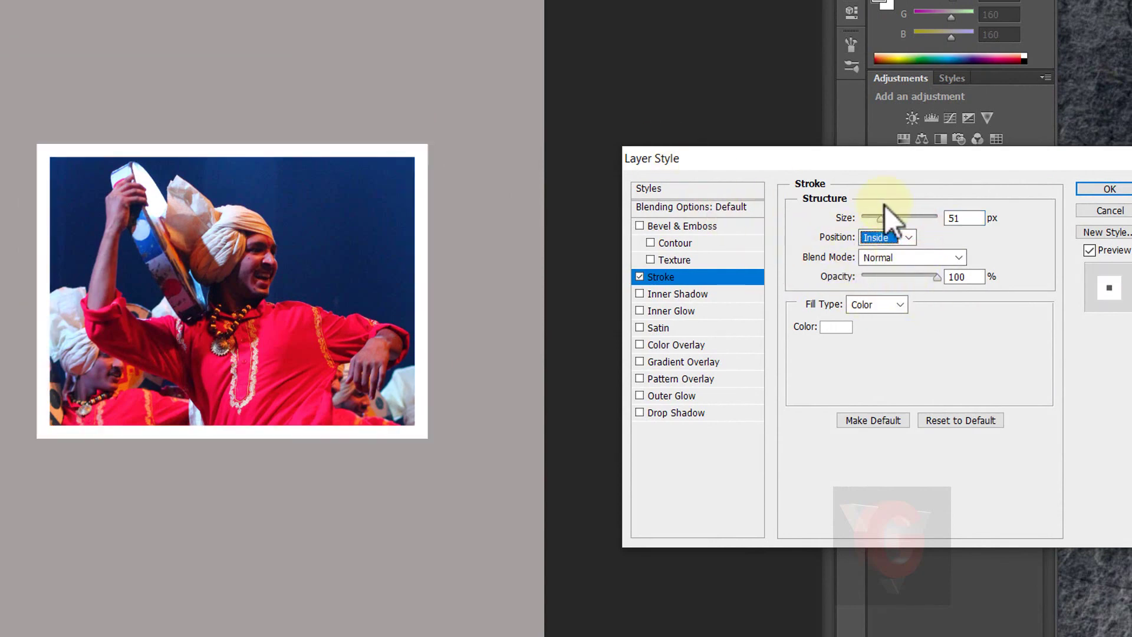
click(956, 216)
click(1092, 190)
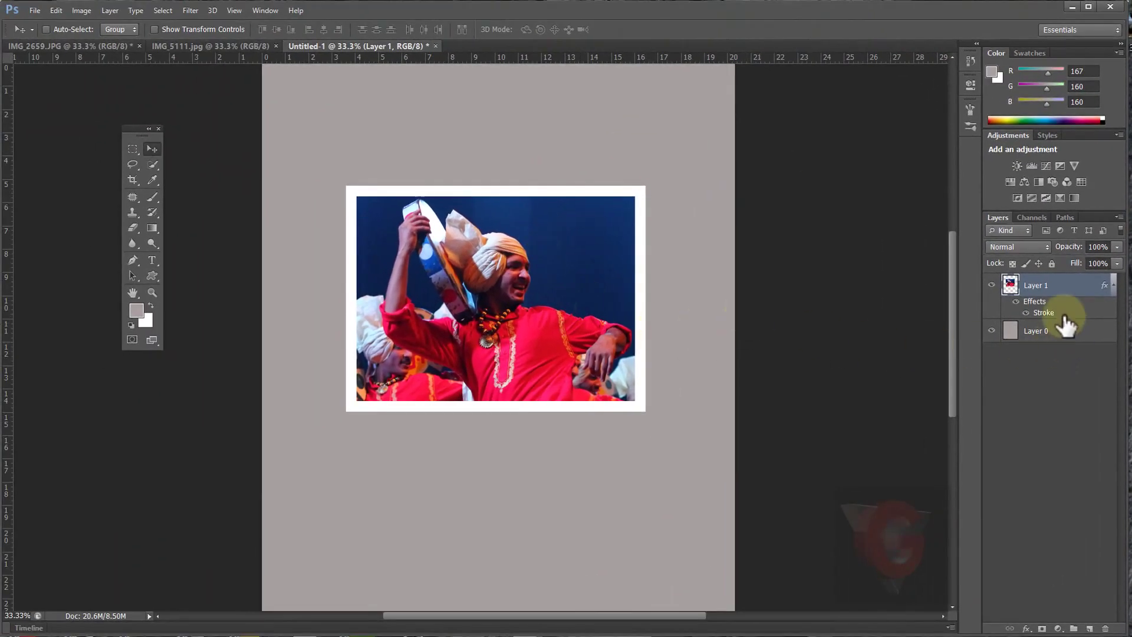
Nudge the bordered photo up and right, duplicate Layer 1 with Ctrl+J, and reselect the original
drag(483, 274, 496, 262)
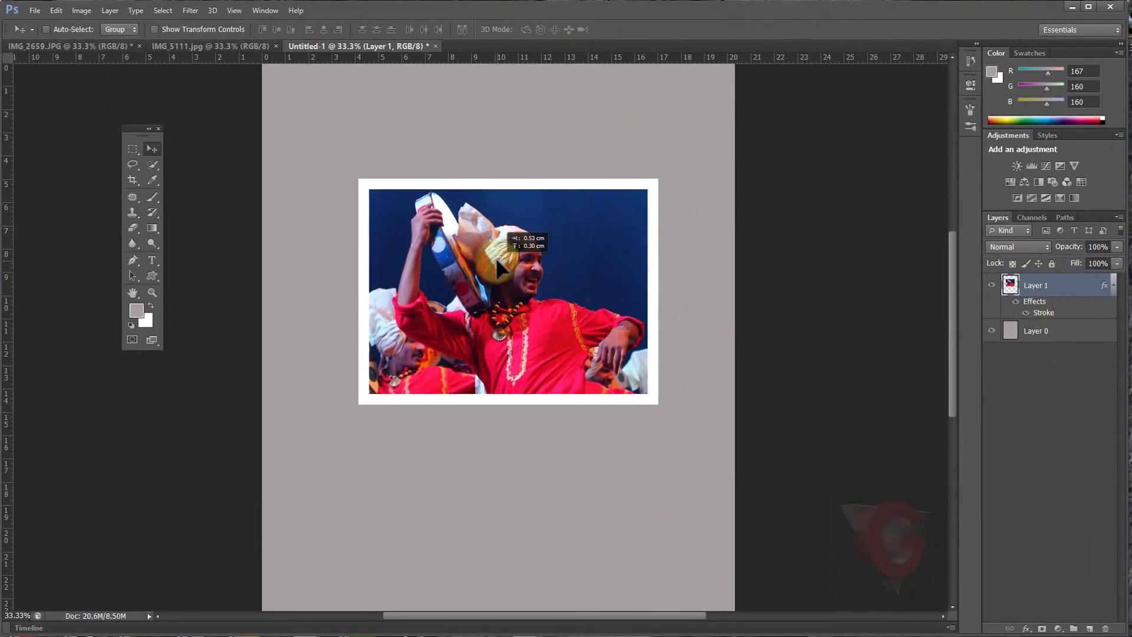
click(1056, 293)
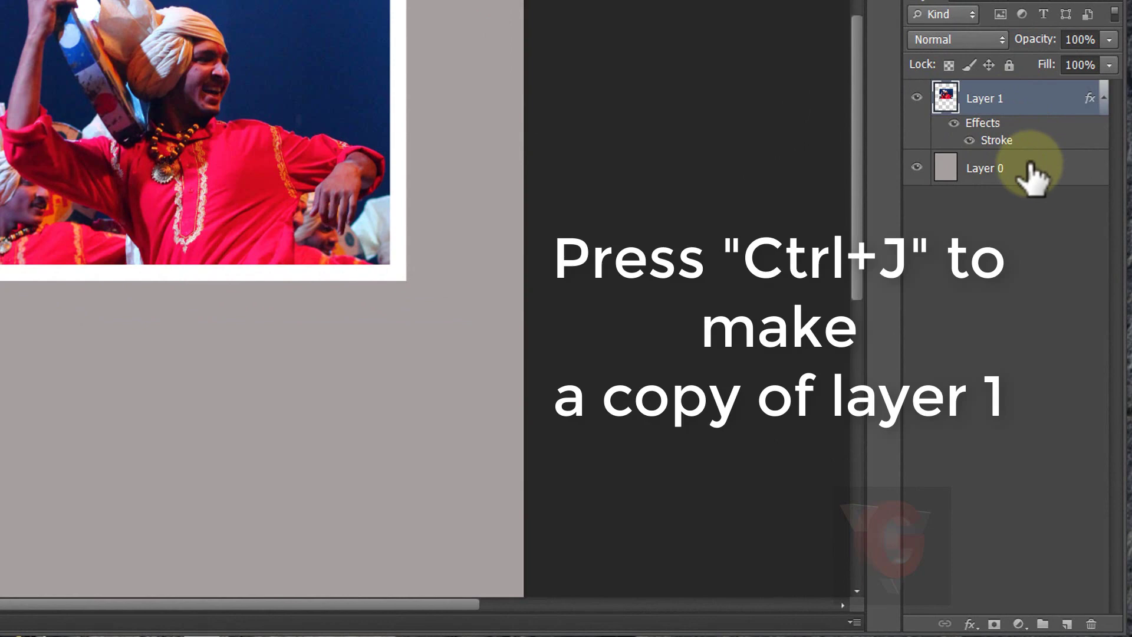
key(ctrl+j)
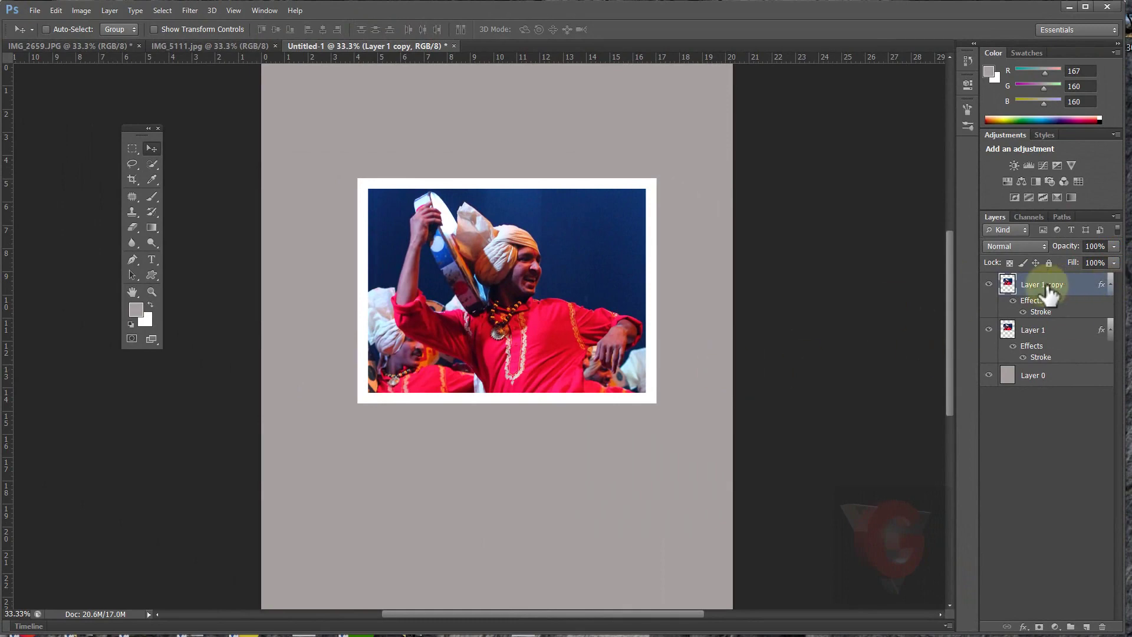
click(1049, 330)
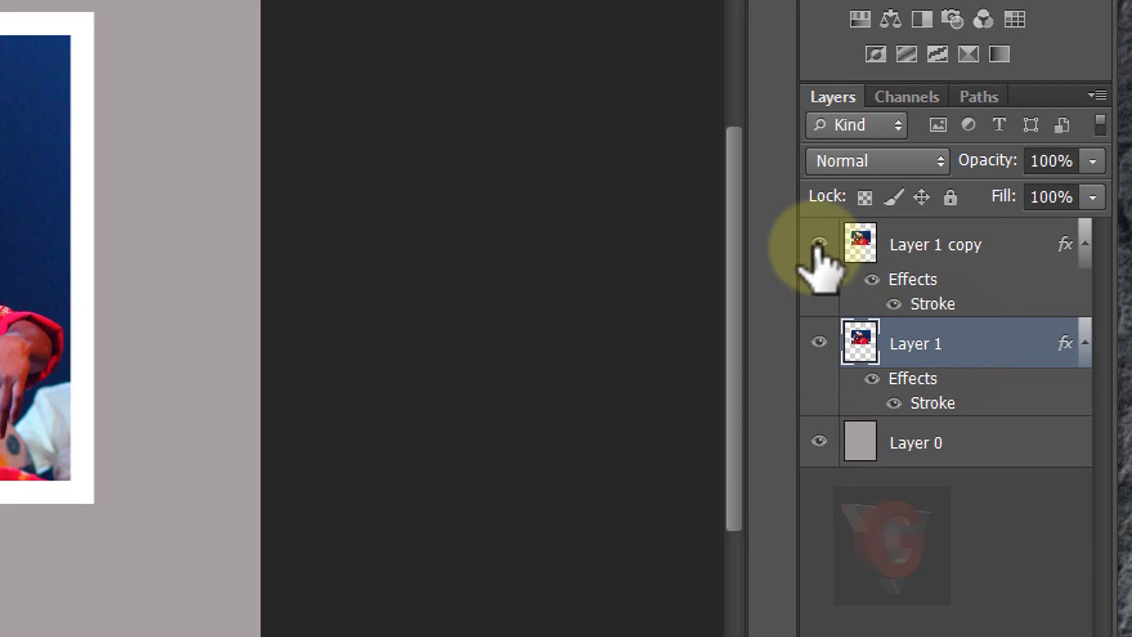
Hide Layer 1 copy and fill the photo's shape on Layer 1 with black
click(818, 242)
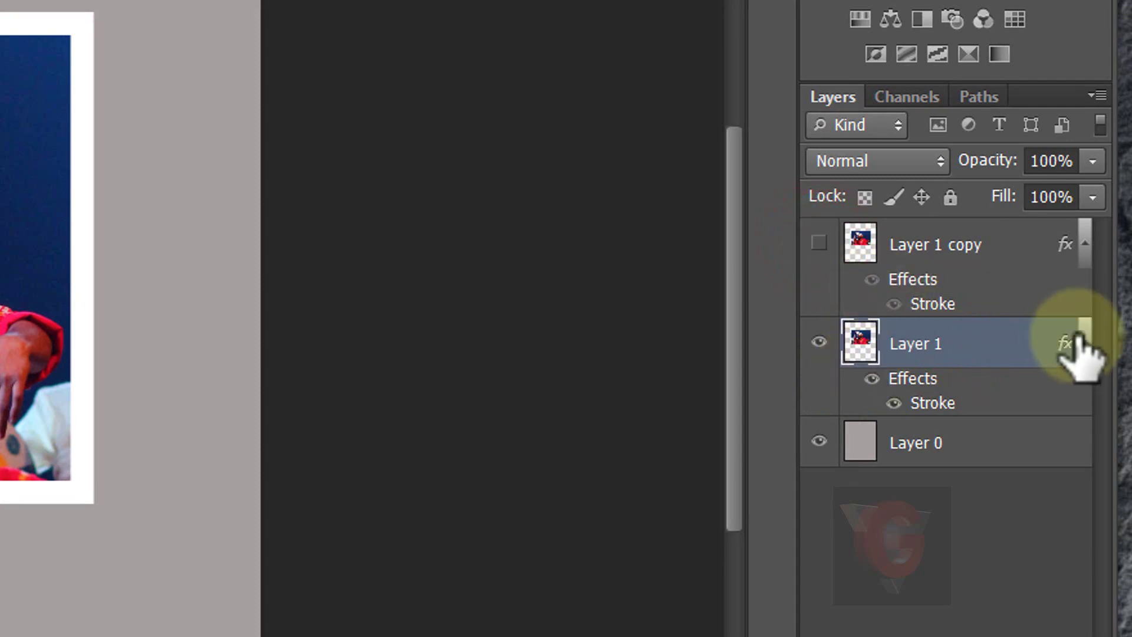
click(954, 341)
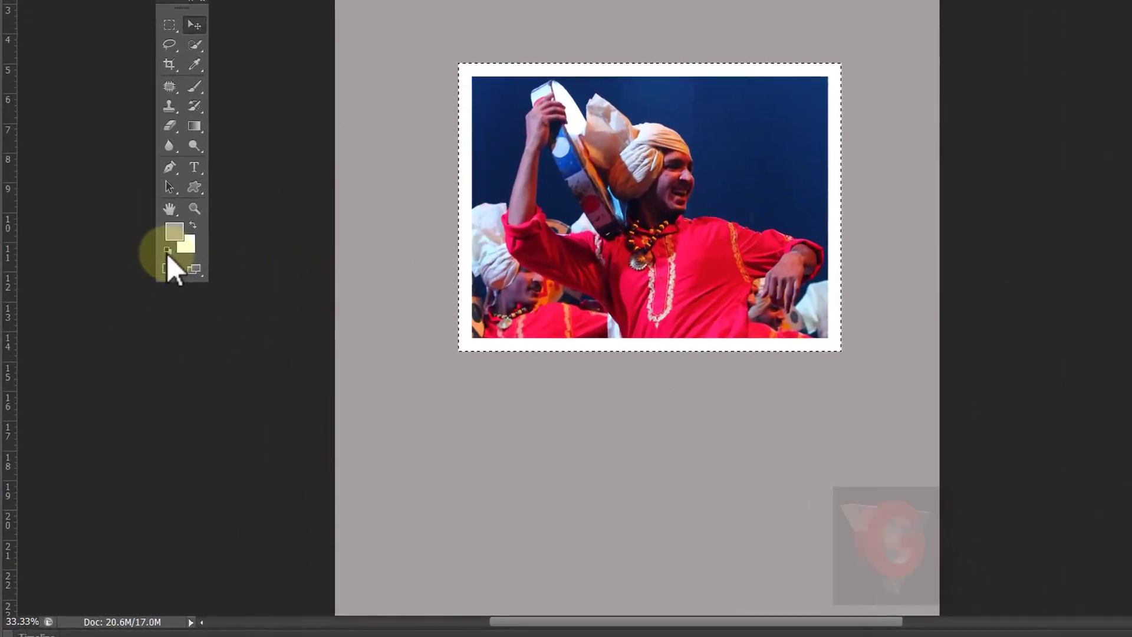
click(132, 328)
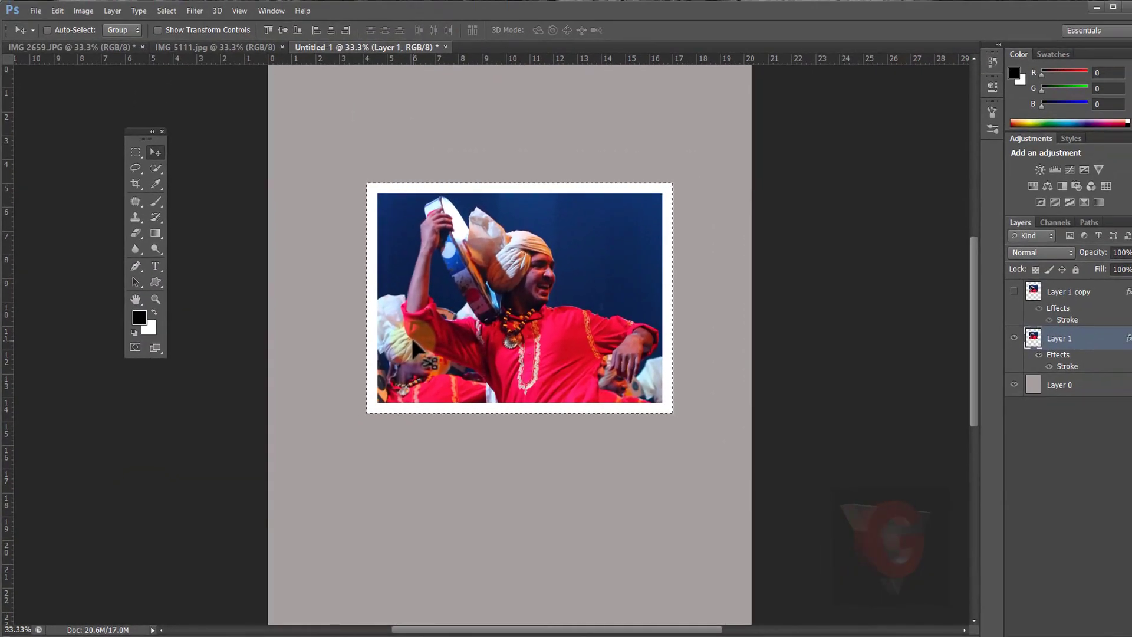
key(alt+Delete)
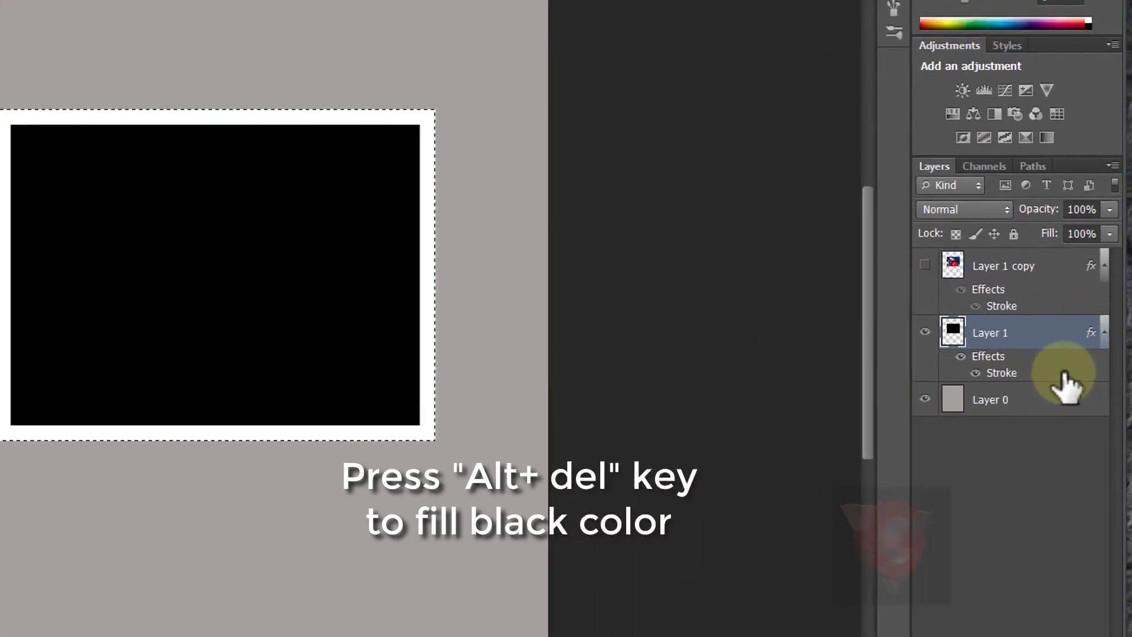
Clear the white stroke layer style from Layer 1
click(1052, 371)
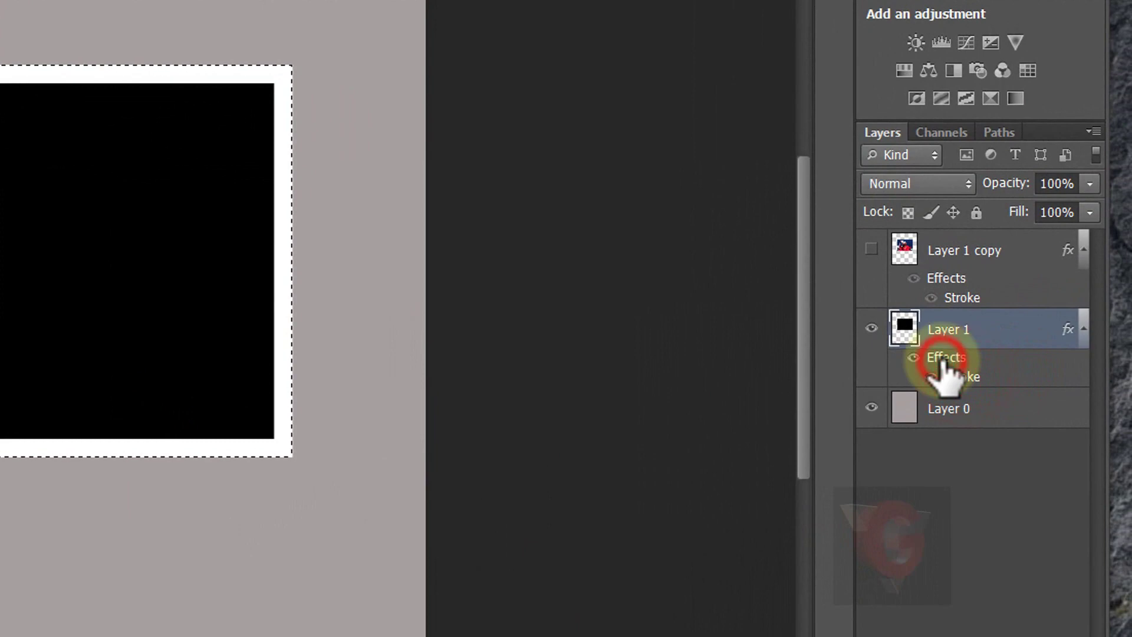
right_click(942, 361)
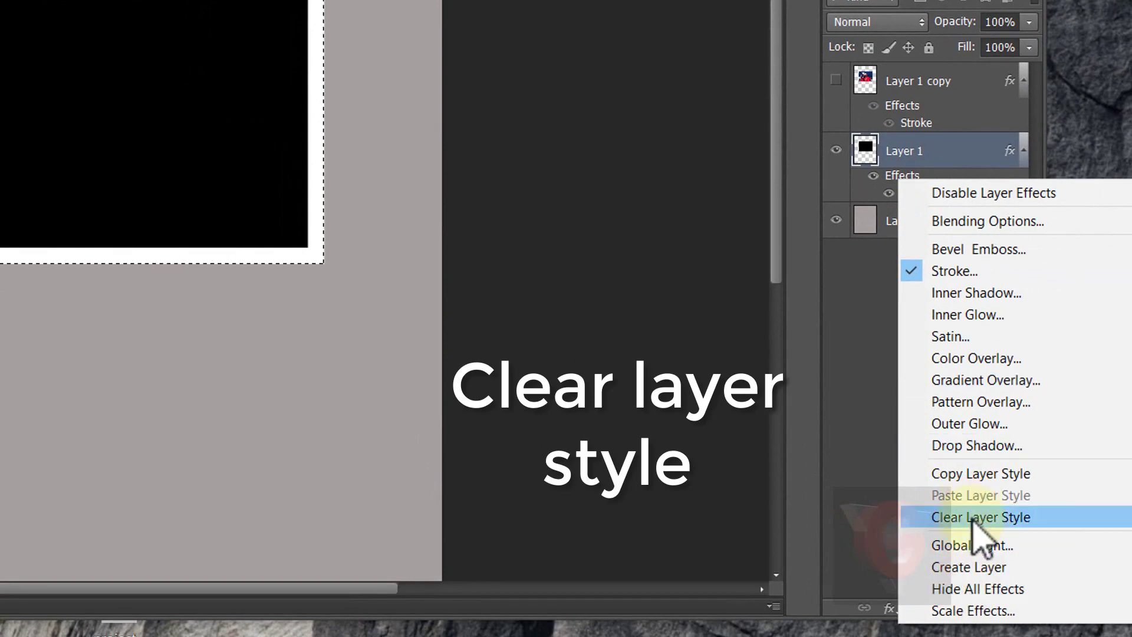
click(942, 518)
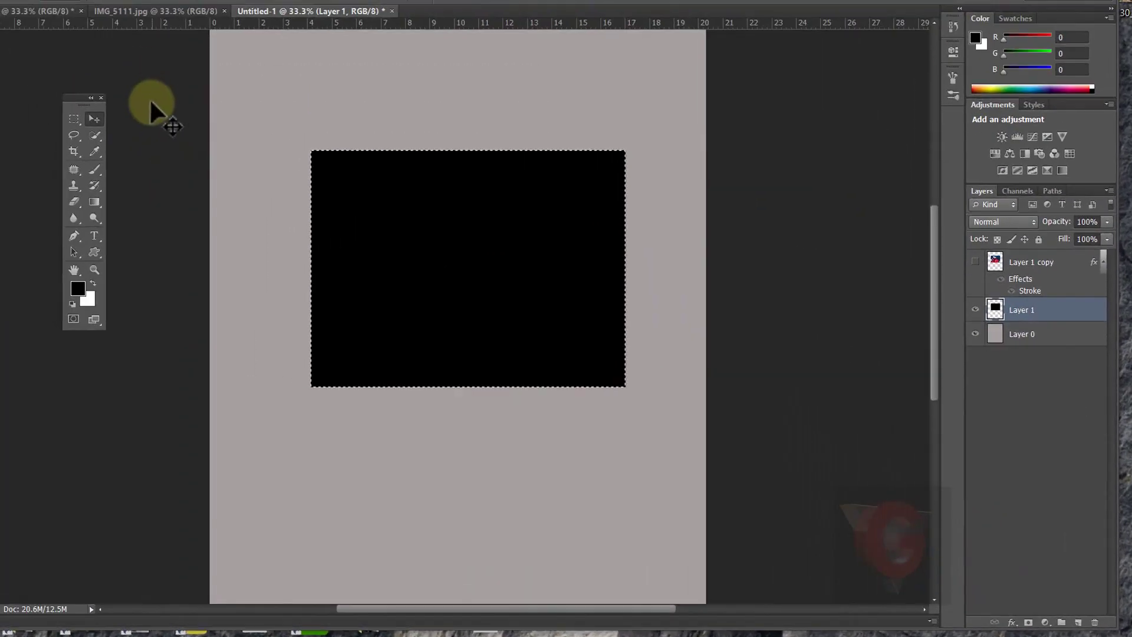
click(75, 120)
Apply a Gaussian Blur of about 23.7 px to black Layer 1, then unhide Layer 1 copy
click(94, 118)
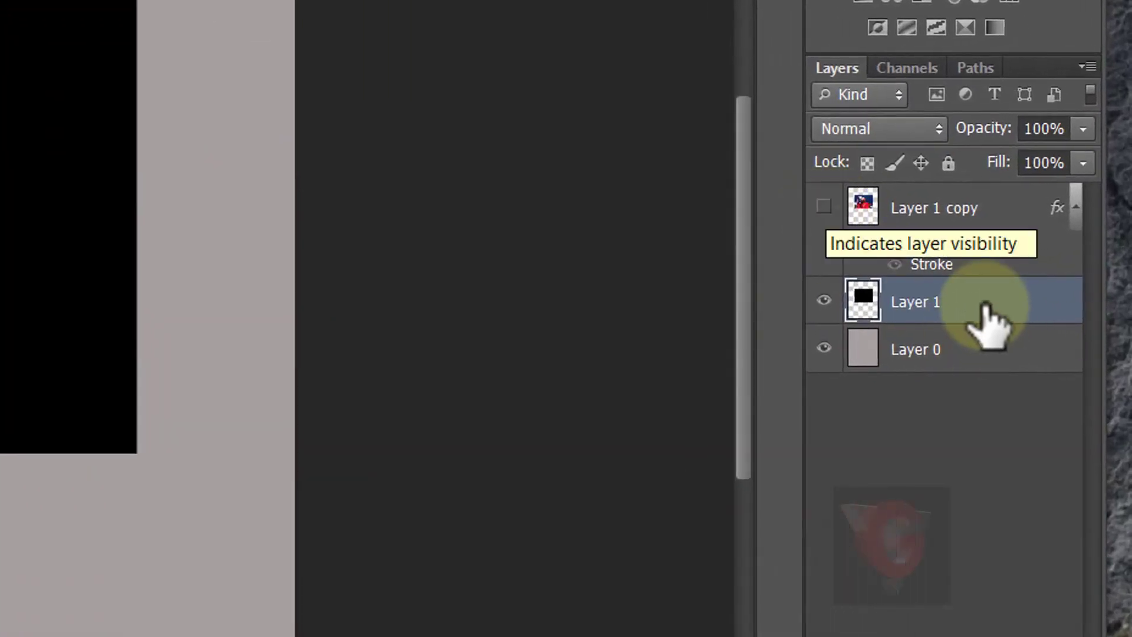
click(979, 300)
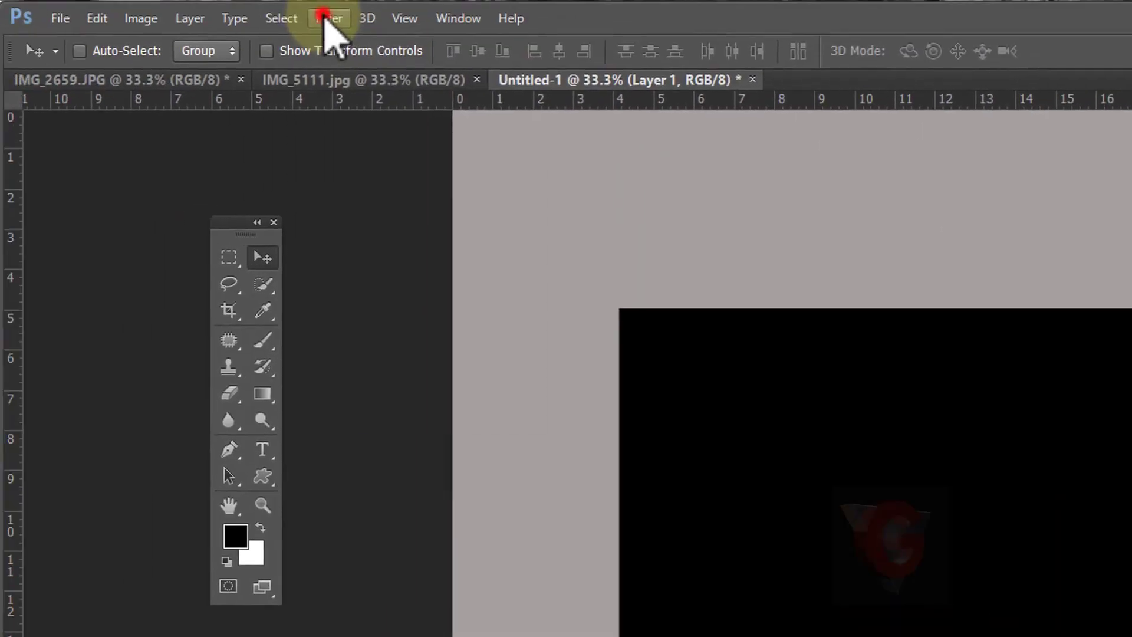
click(324, 16)
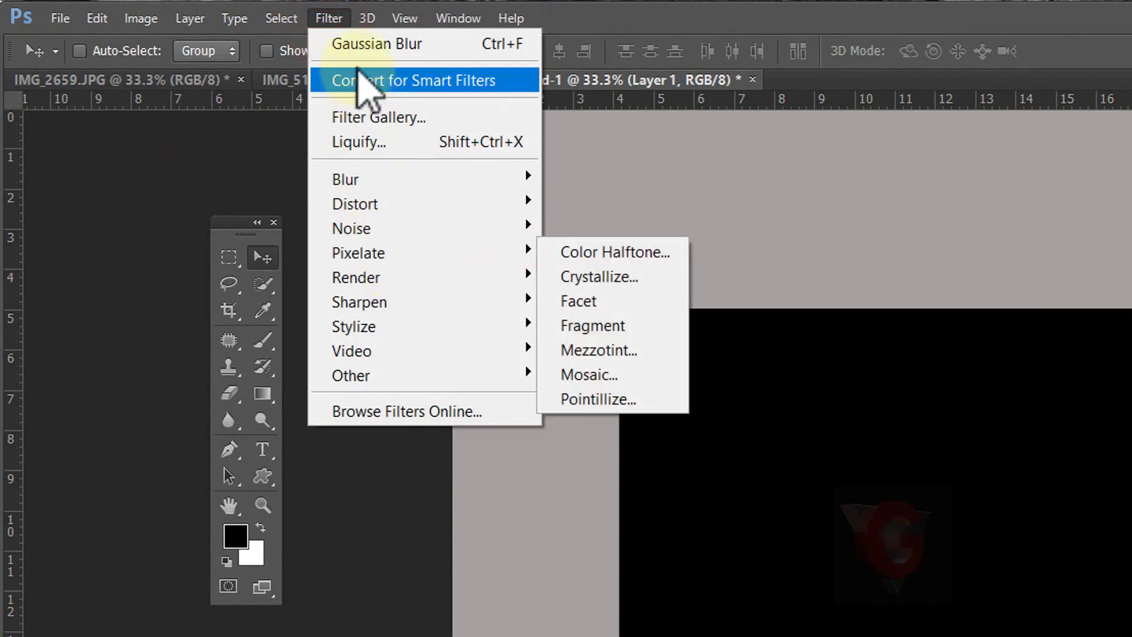
click(360, 178)
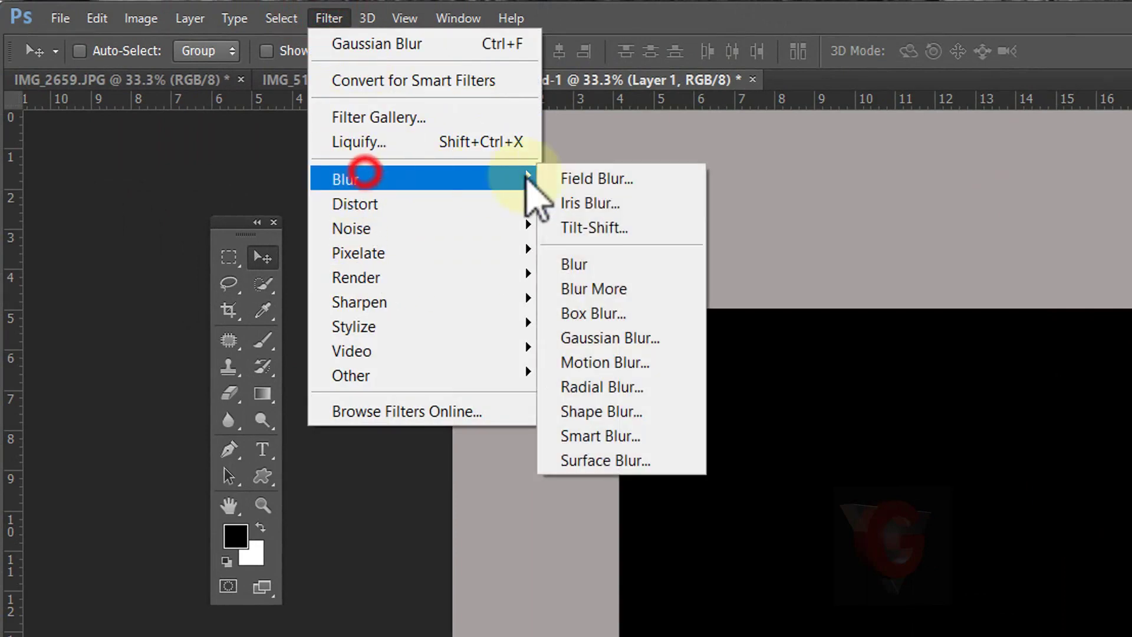
click(590, 339)
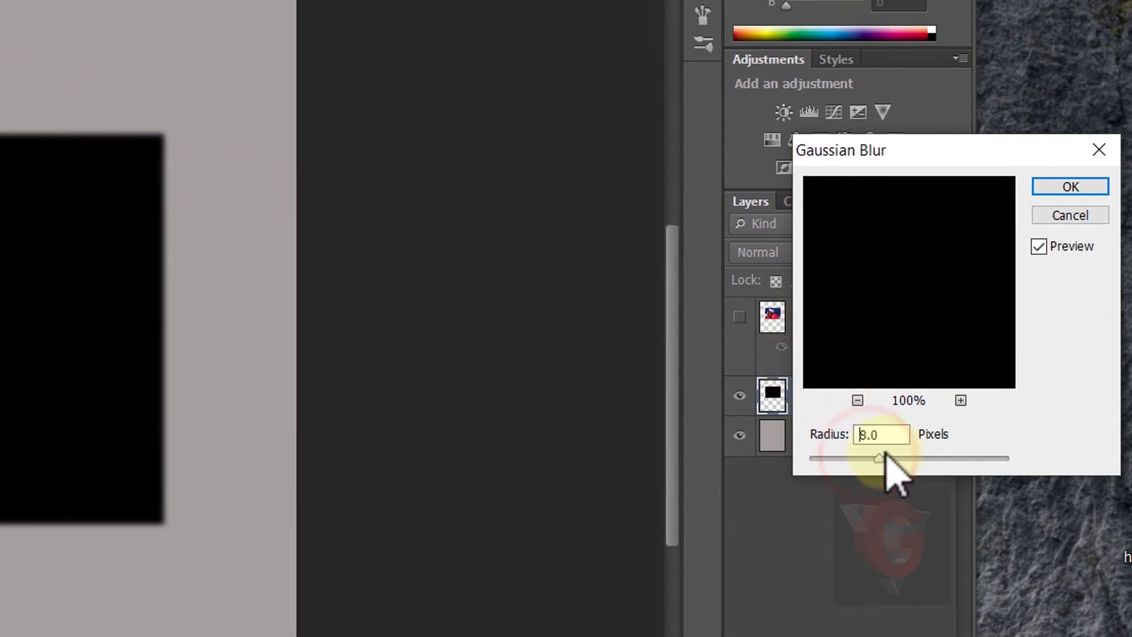
drag(861, 456, 939, 458)
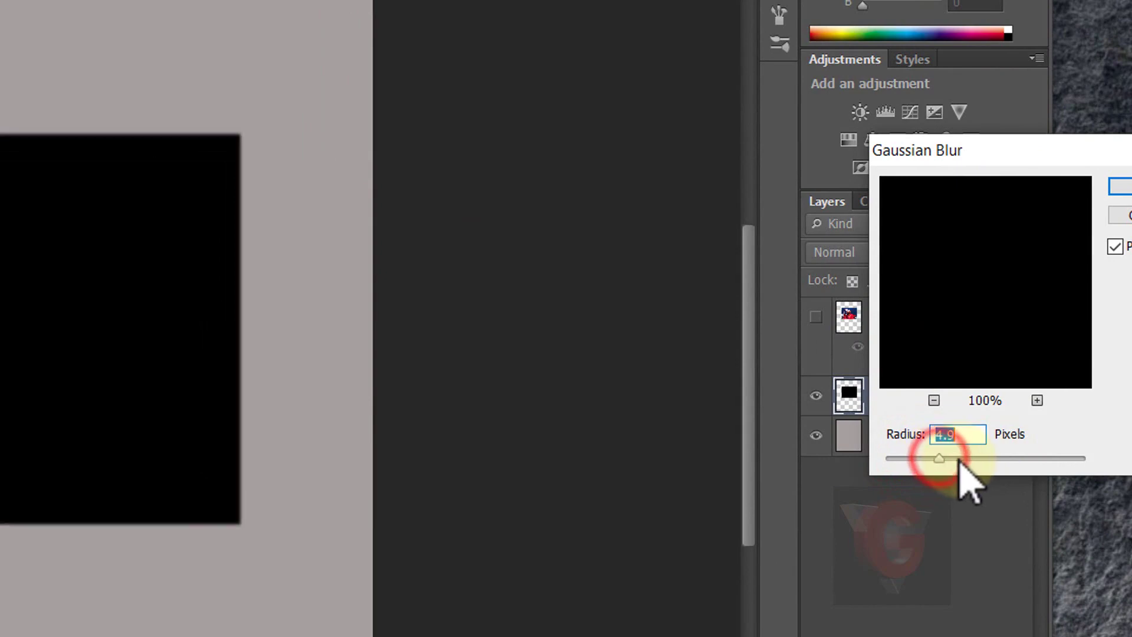
click(958, 459)
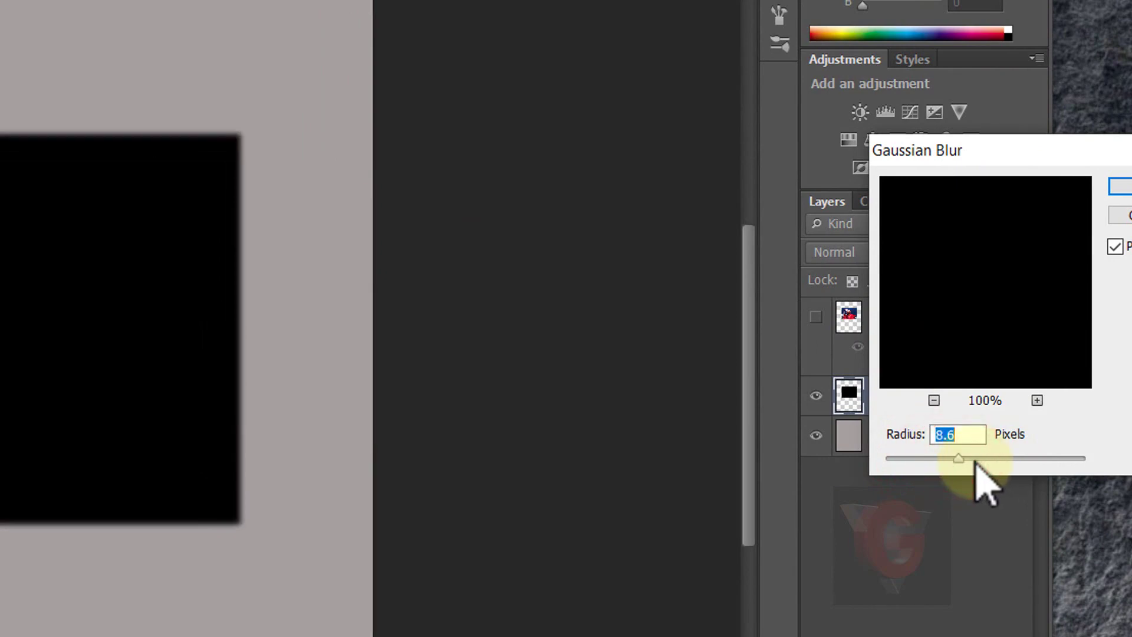
click(974, 460)
click(1119, 187)
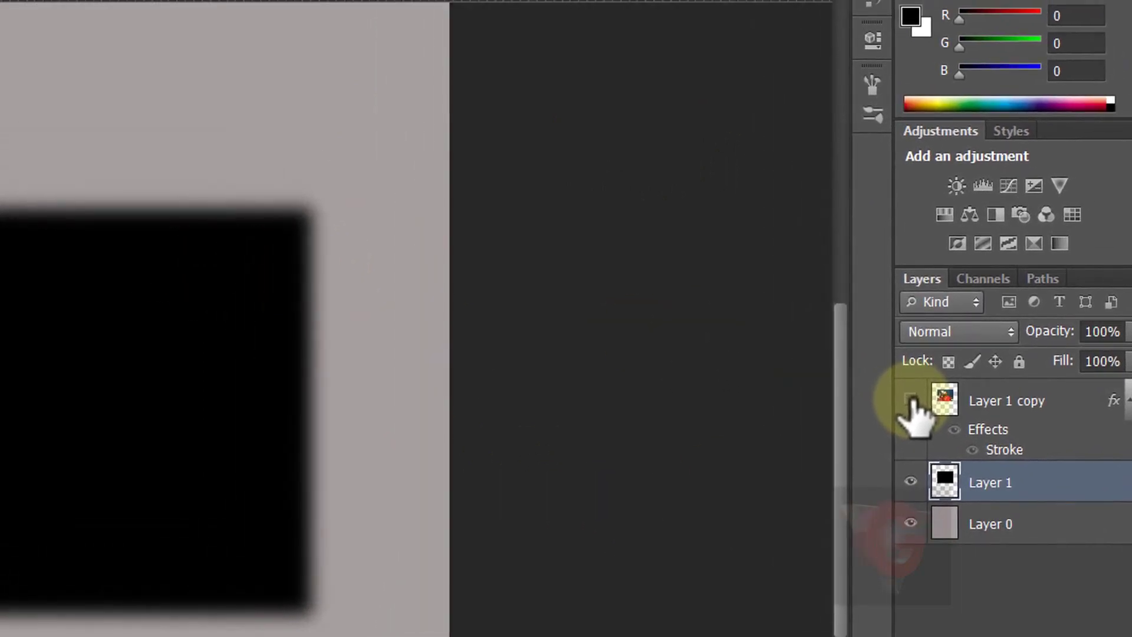
click(910, 401)
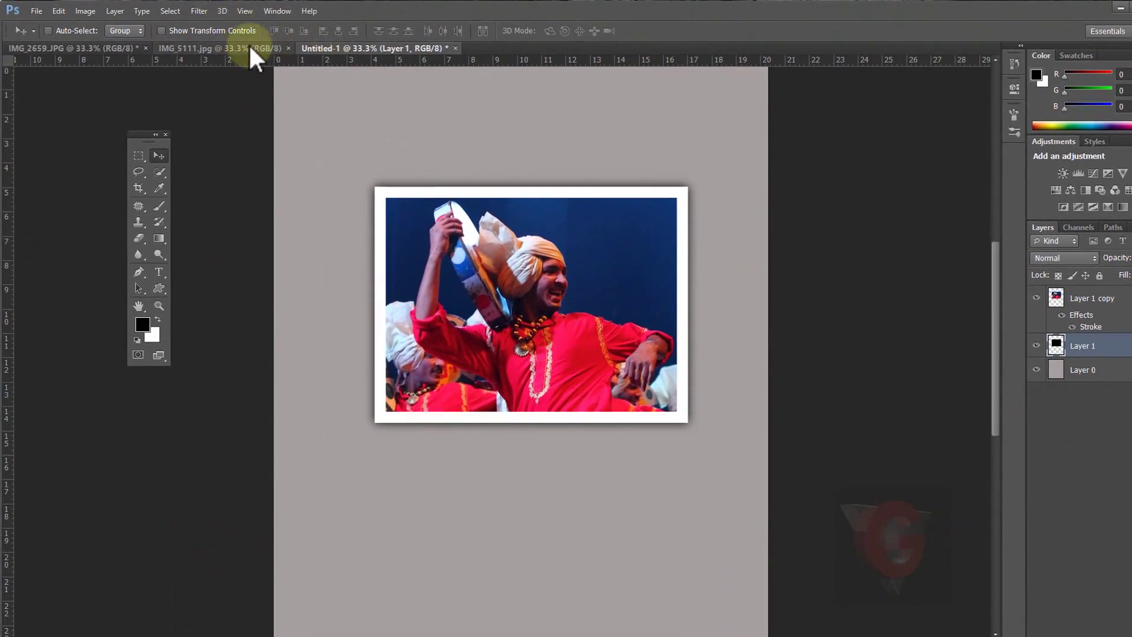
click(325, 48)
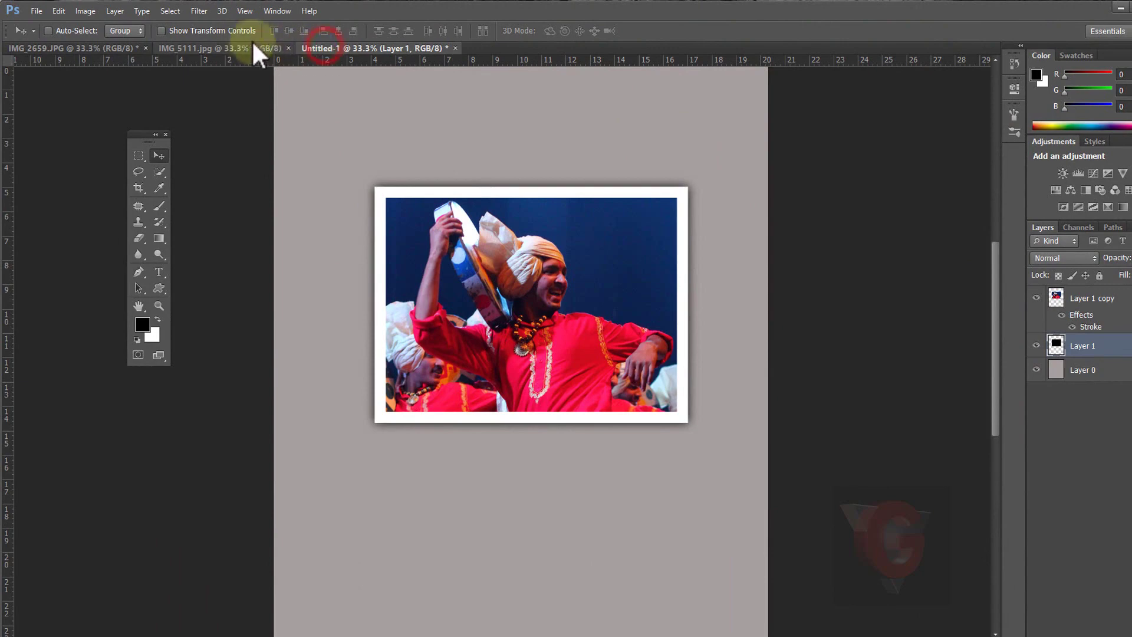
click(239, 48)
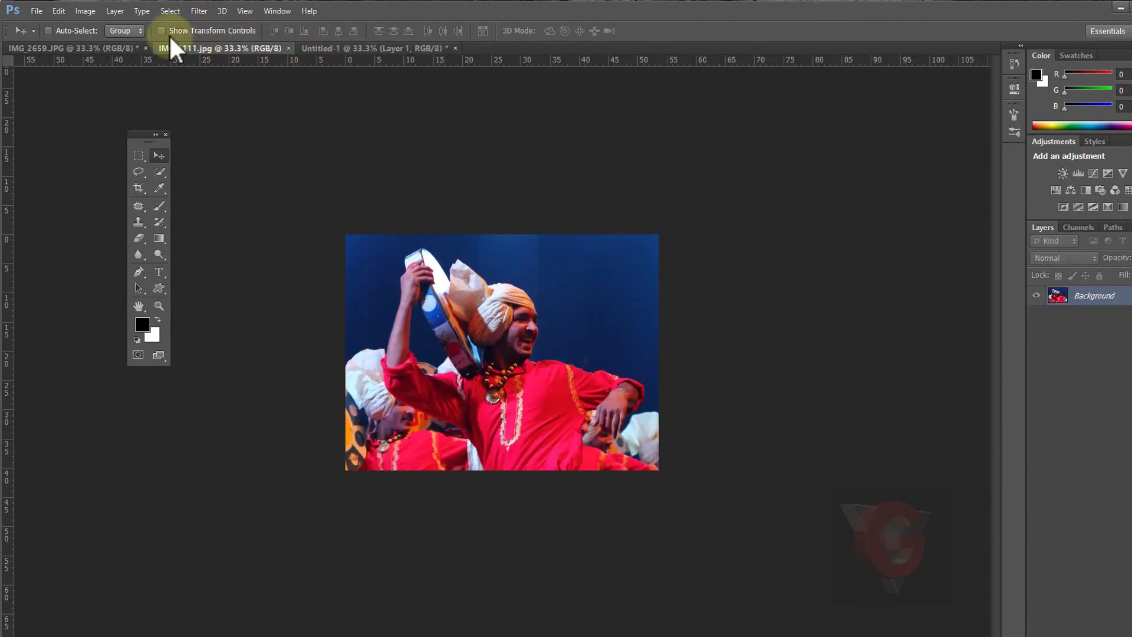
click(112, 49)
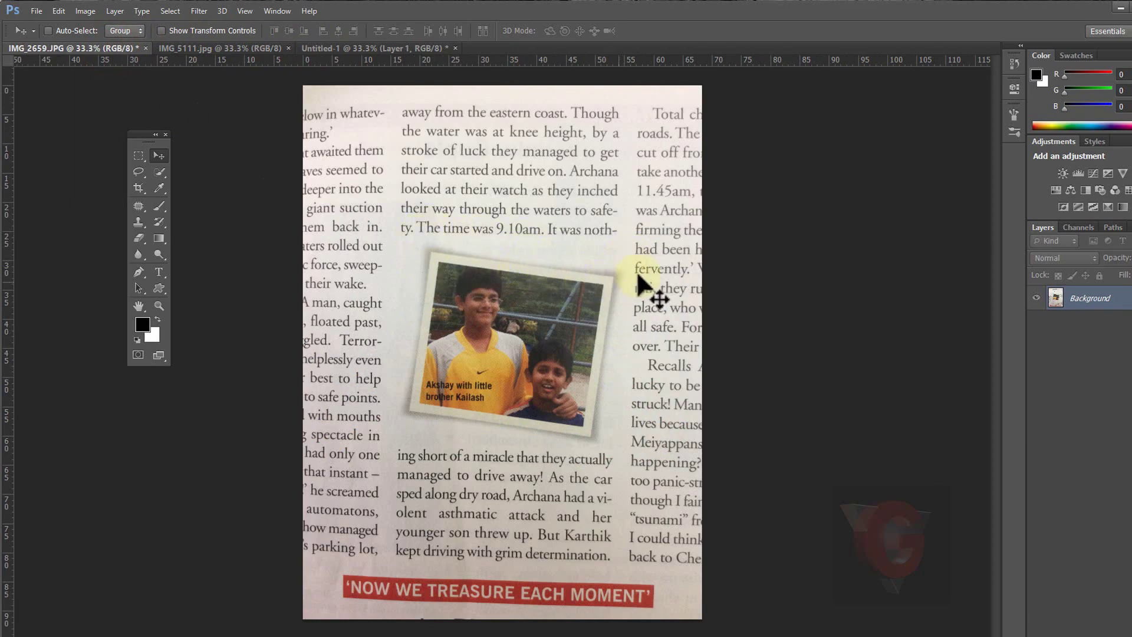
click(316, 48)
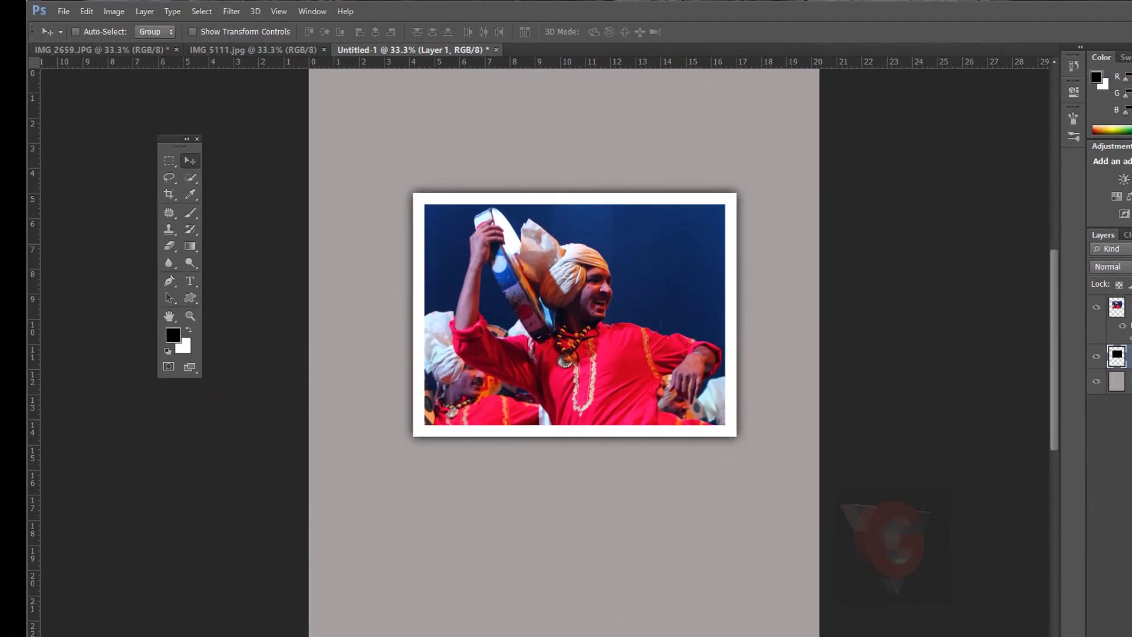
click(87, 10)
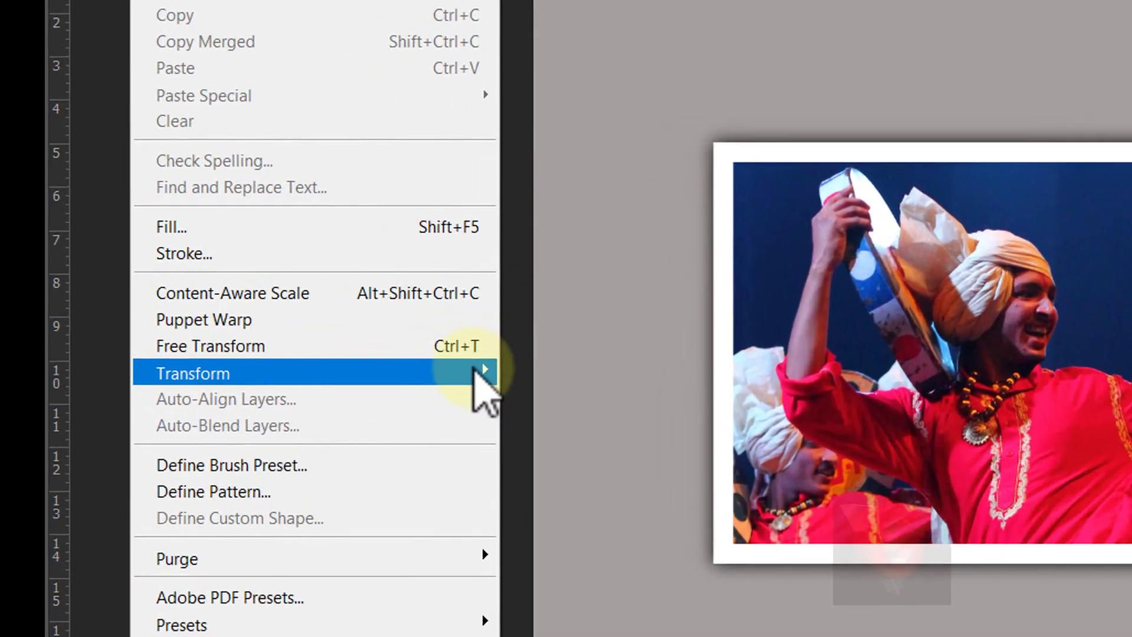
Warp the shadow, bending its top edge down and pulling its top corners outward
click(272, 325)
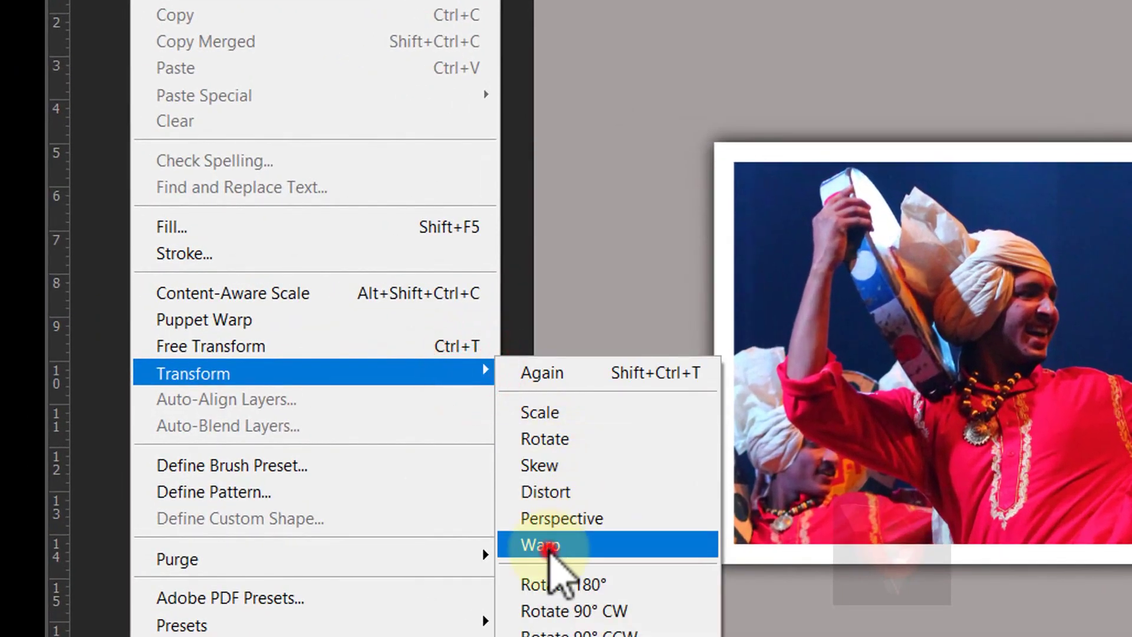
click(547, 547)
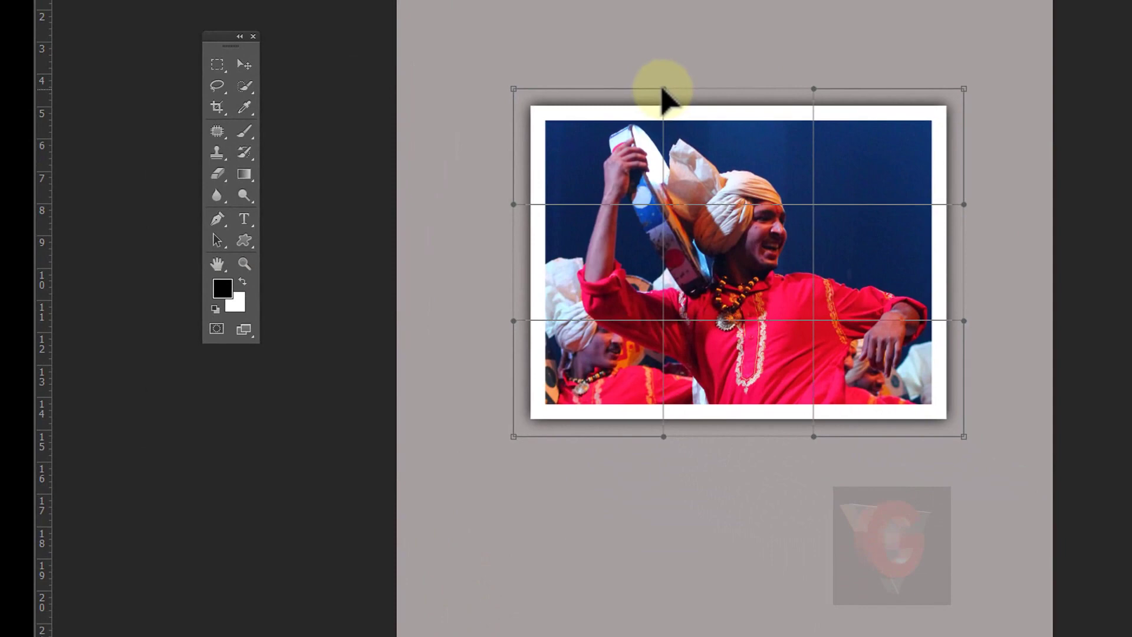
drag(662, 90, 662, 105)
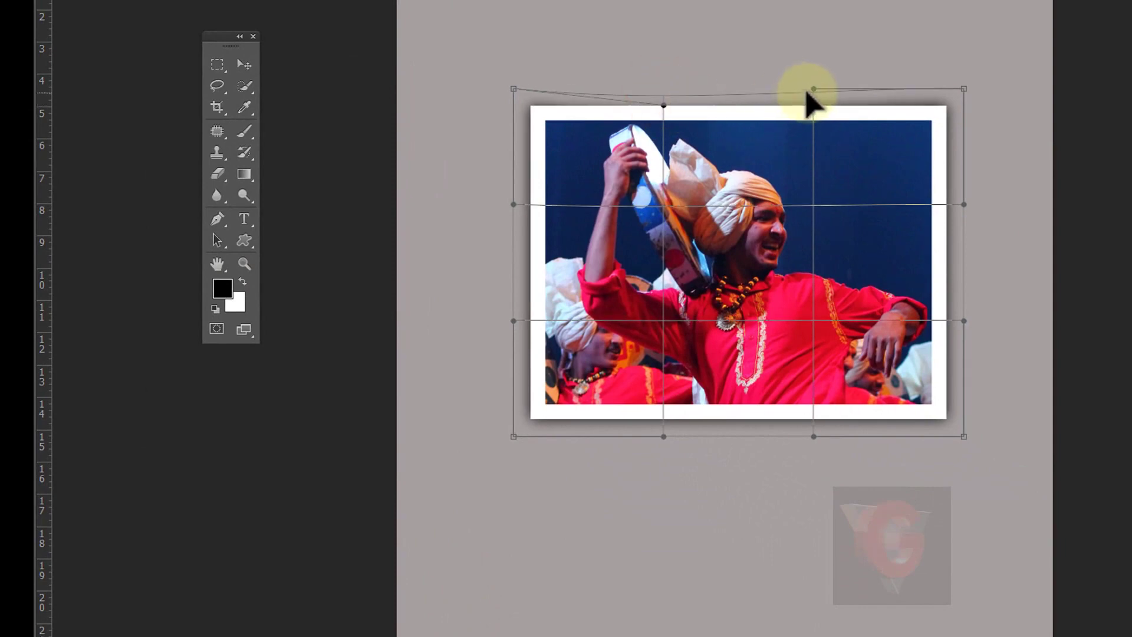
drag(813, 91, 814, 102)
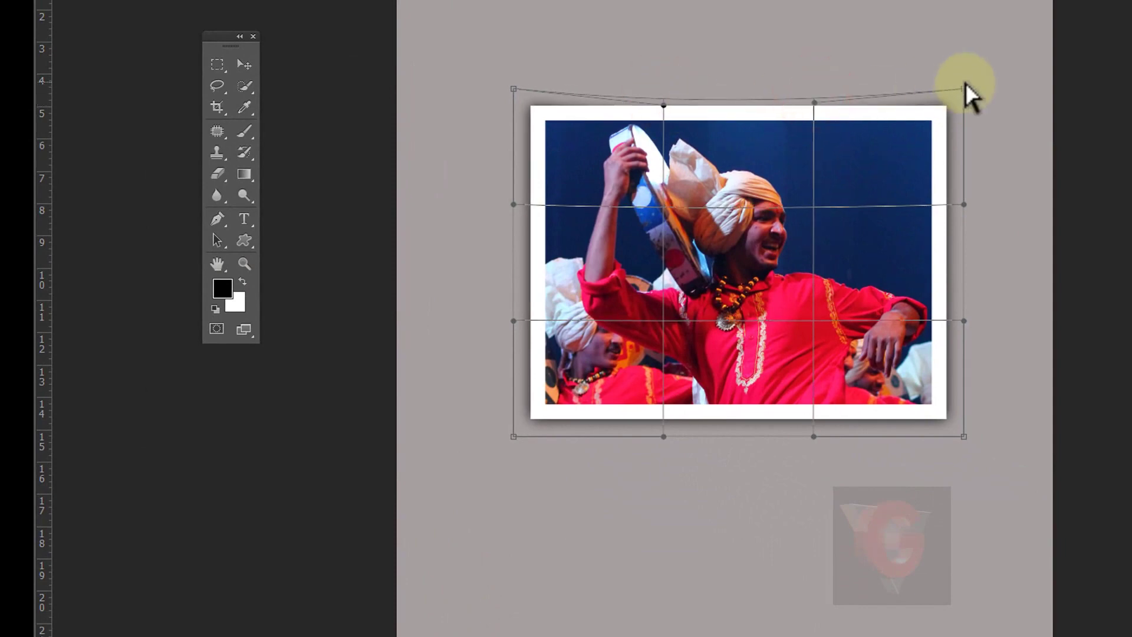
drag(963, 89, 977, 76)
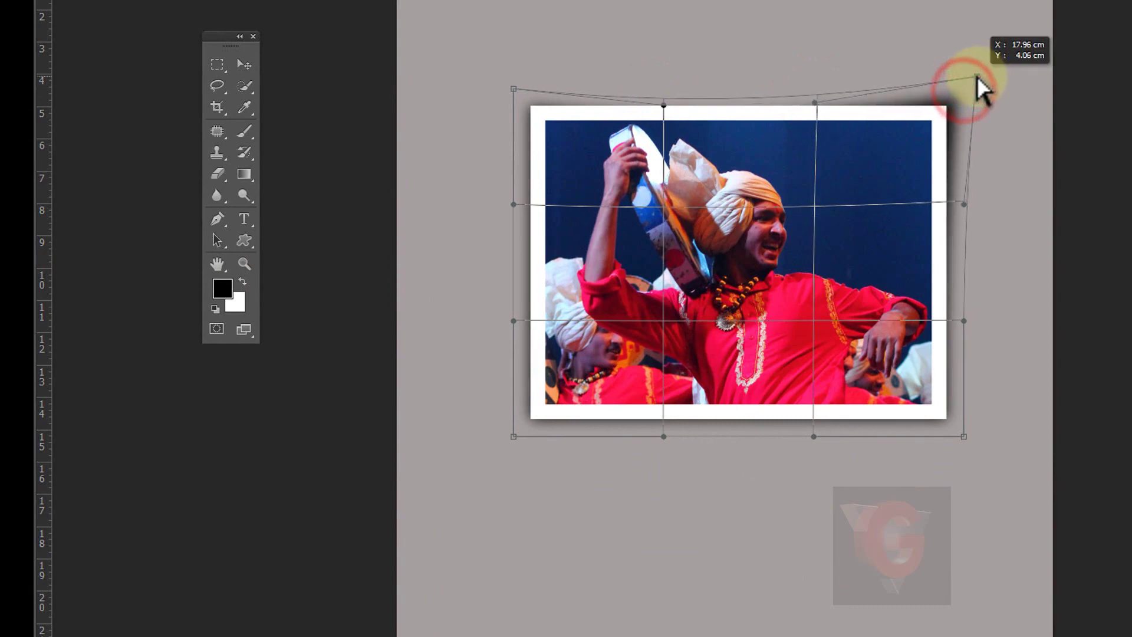
drag(514, 90, 504, 76)
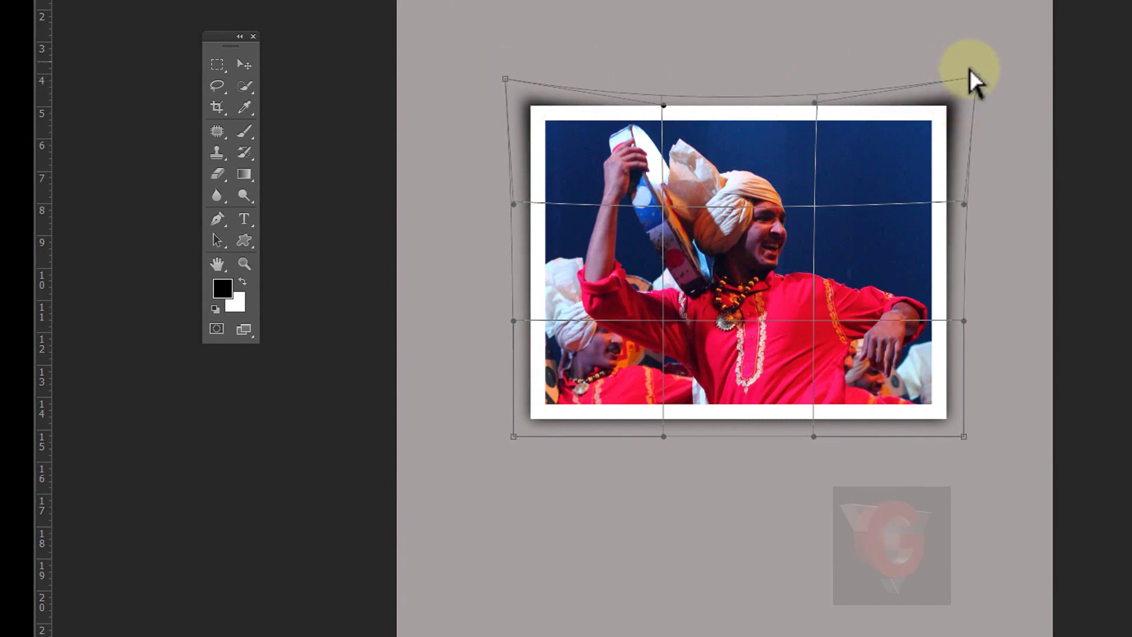
drag(975, 77, 974, 82)
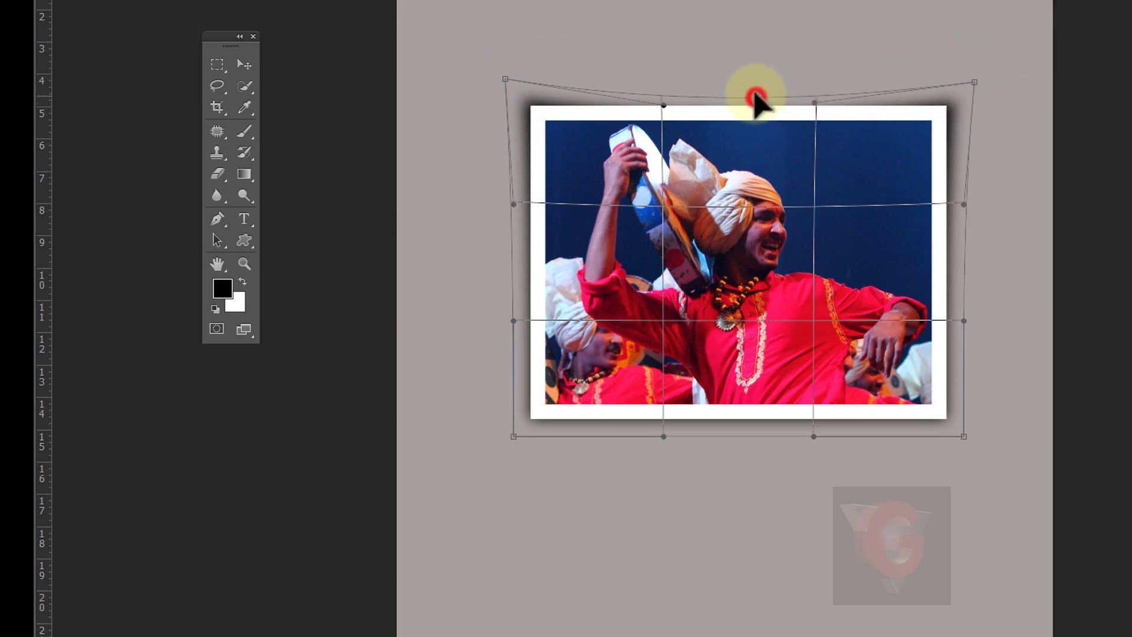
Refine the top-edge curve and pull the shadow's bottom corners outward
click(813, 99)
drag(806, 89, 806, 88)
click(663, 105)
drag(513, 437, 501, 450)
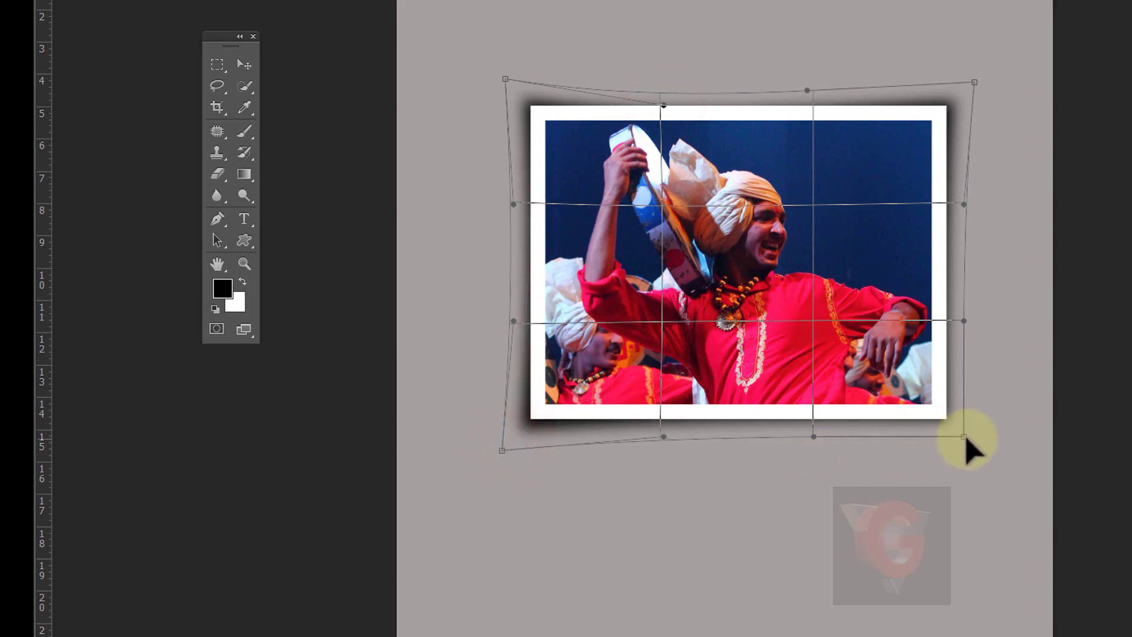
drag(965, 439, 972, 451)
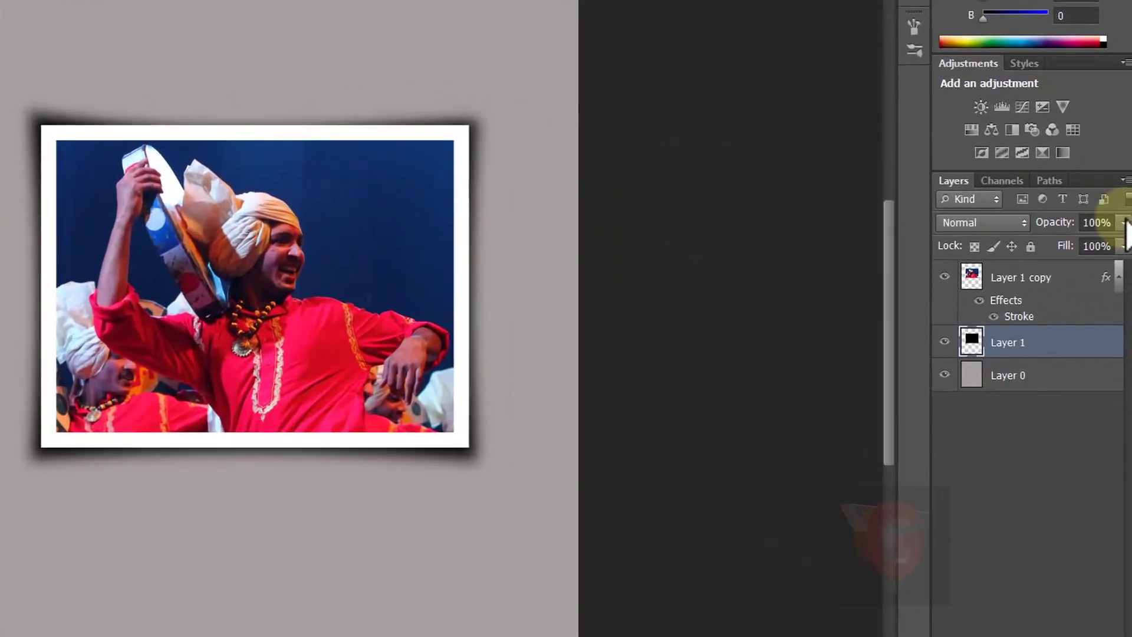
click(1128, 269)
Set the shadow to 60% opacity and rotate photo and shadow together about 8.4° clockwise
drag(1126, 284, 1107, 284)
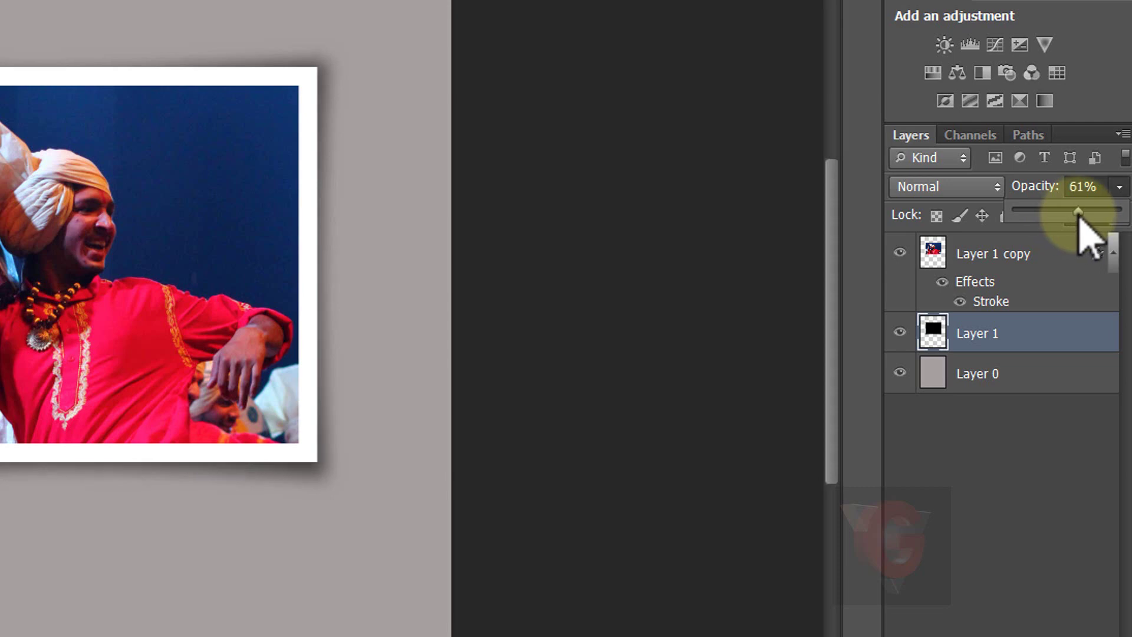
ctrl+click(992, 254)
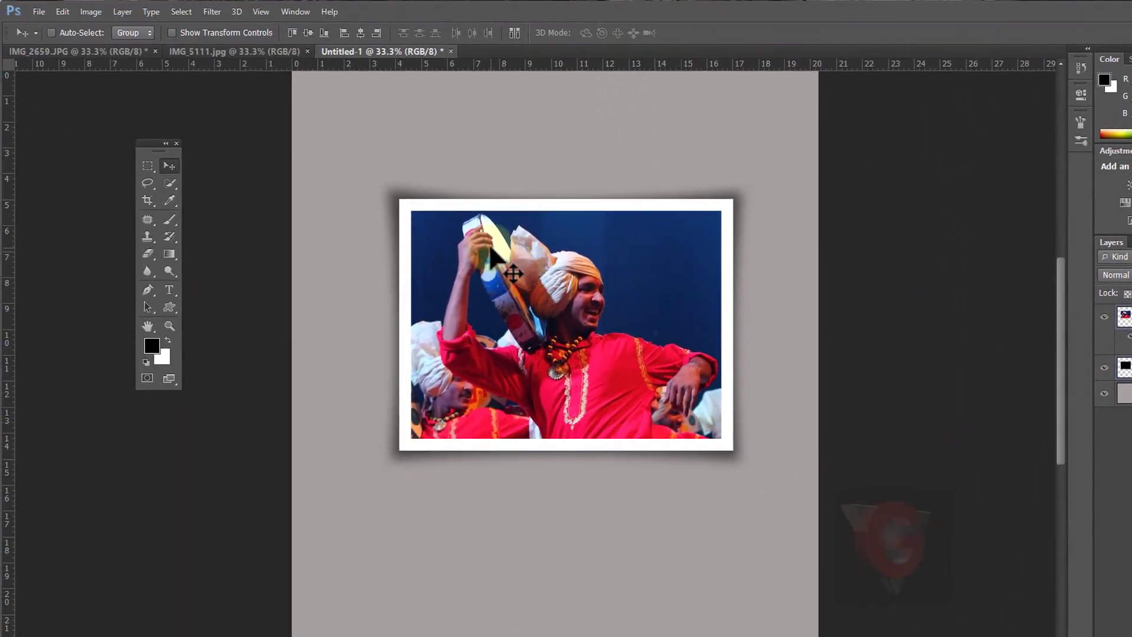
click(63, 12)
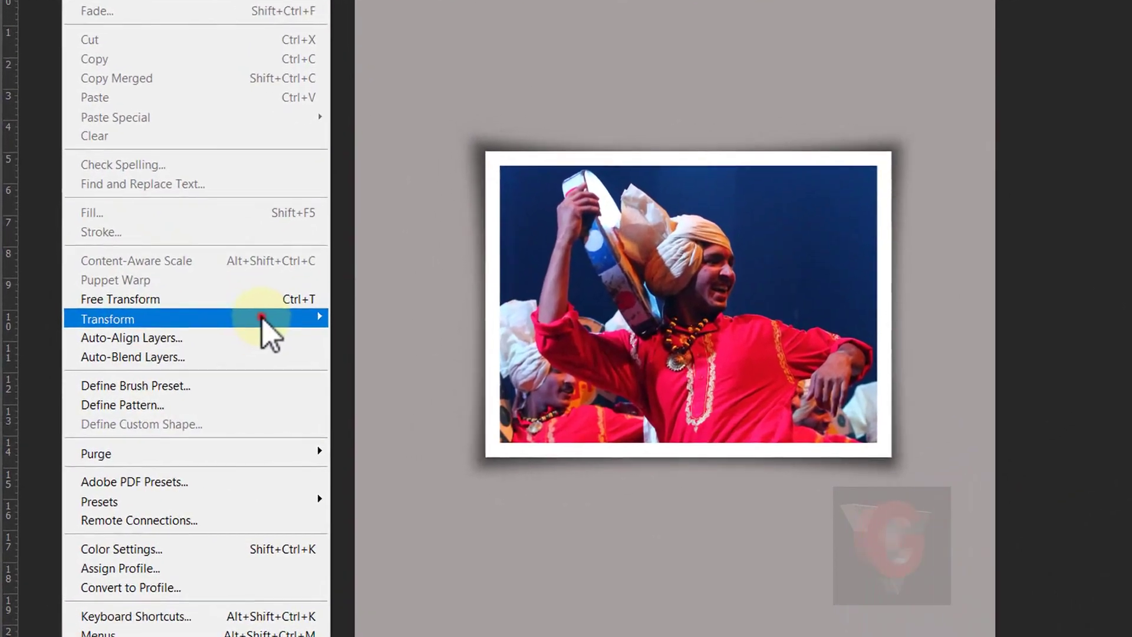
click(212, 312)
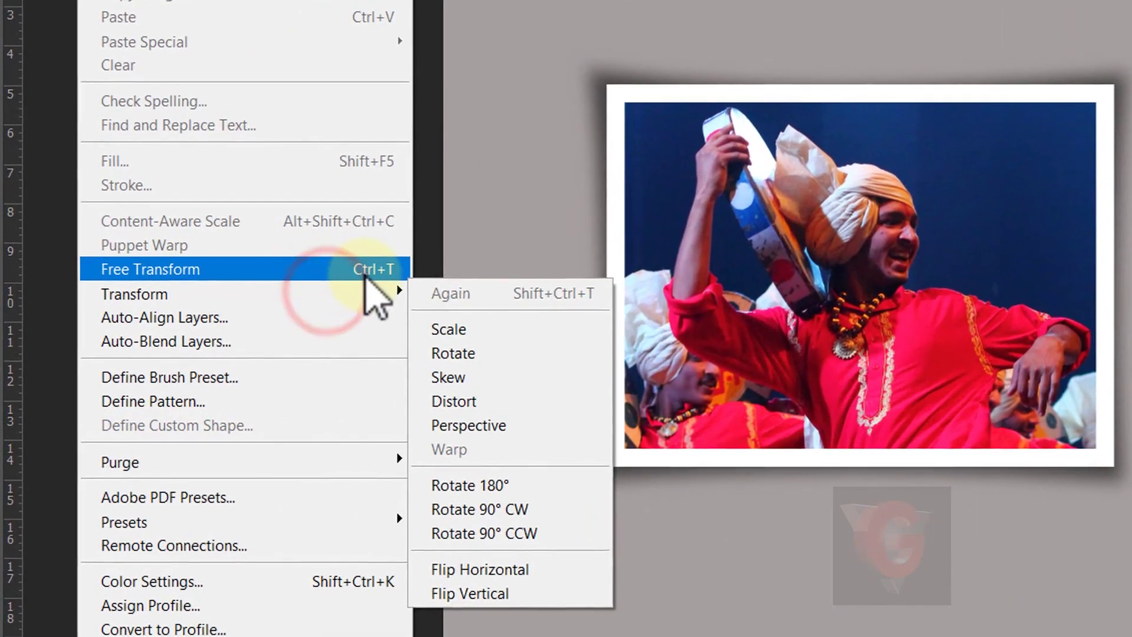
click(348, 279)
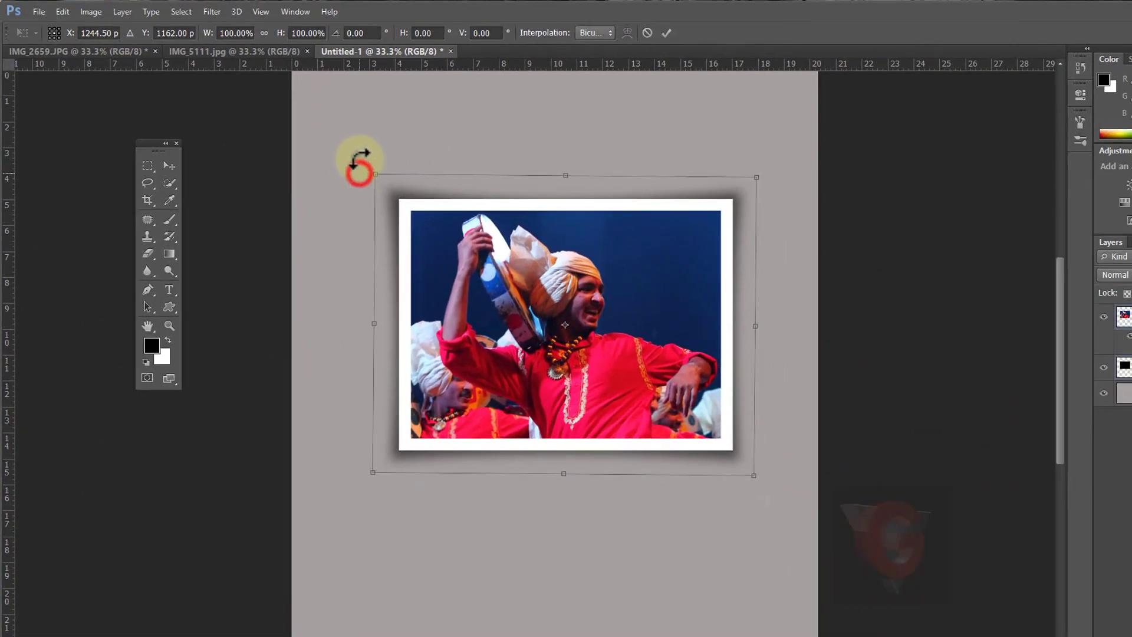
drag(358, 173, 362, 134)
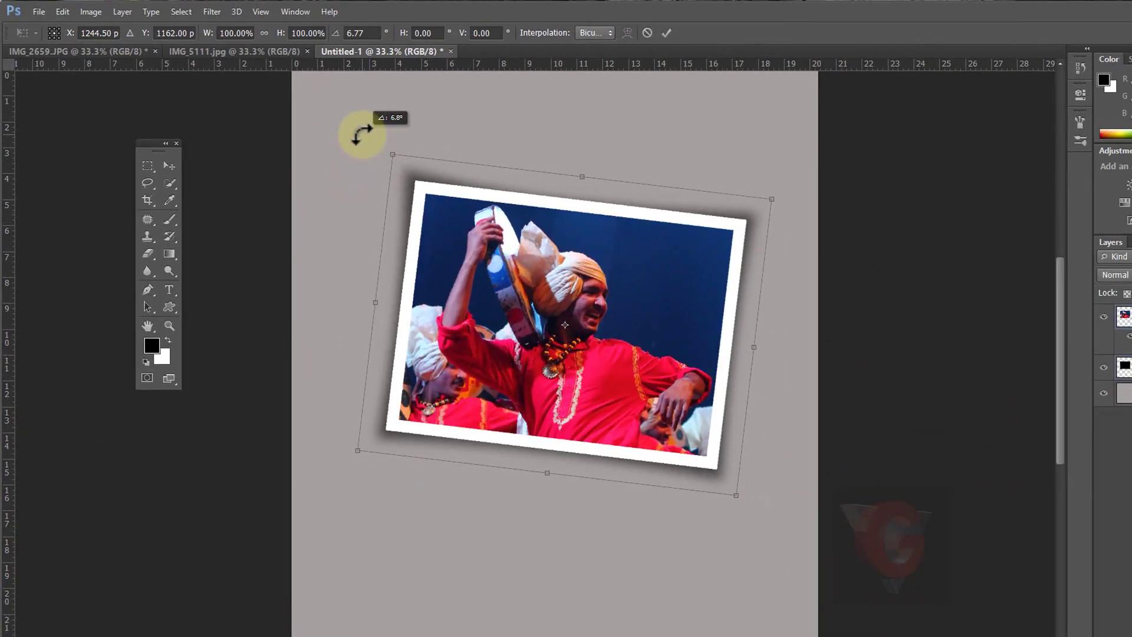
mouse_move(362, 131)
mouse_down()
mouse_move(362, 119)
mouse_move(341, 134)
mouse_move(385, 134)
mouse_up()
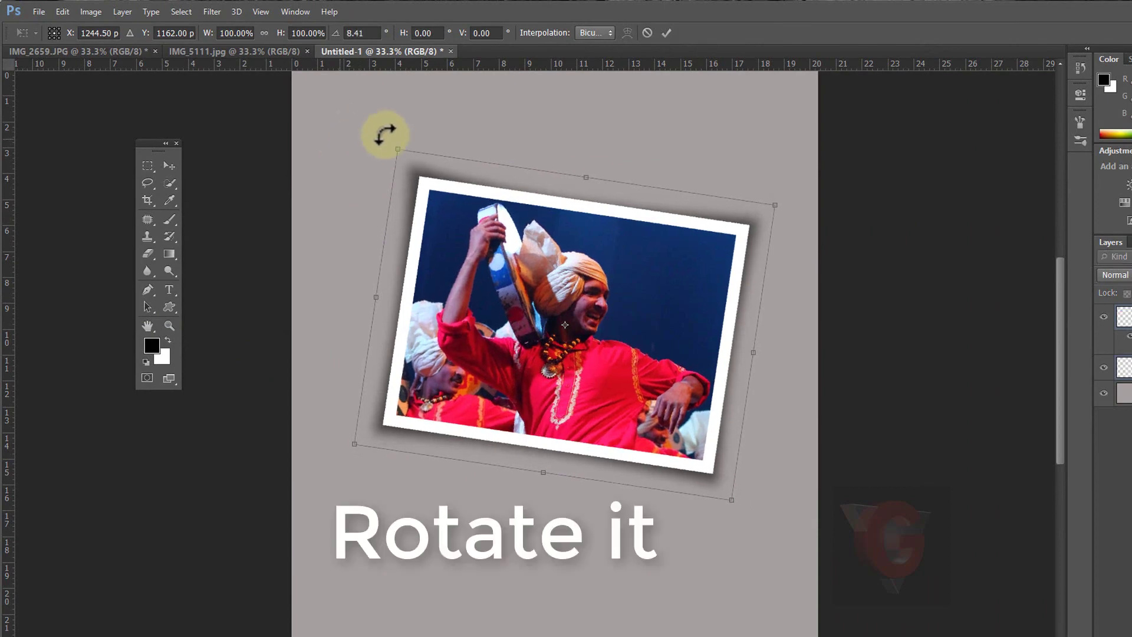
click(669, 33)
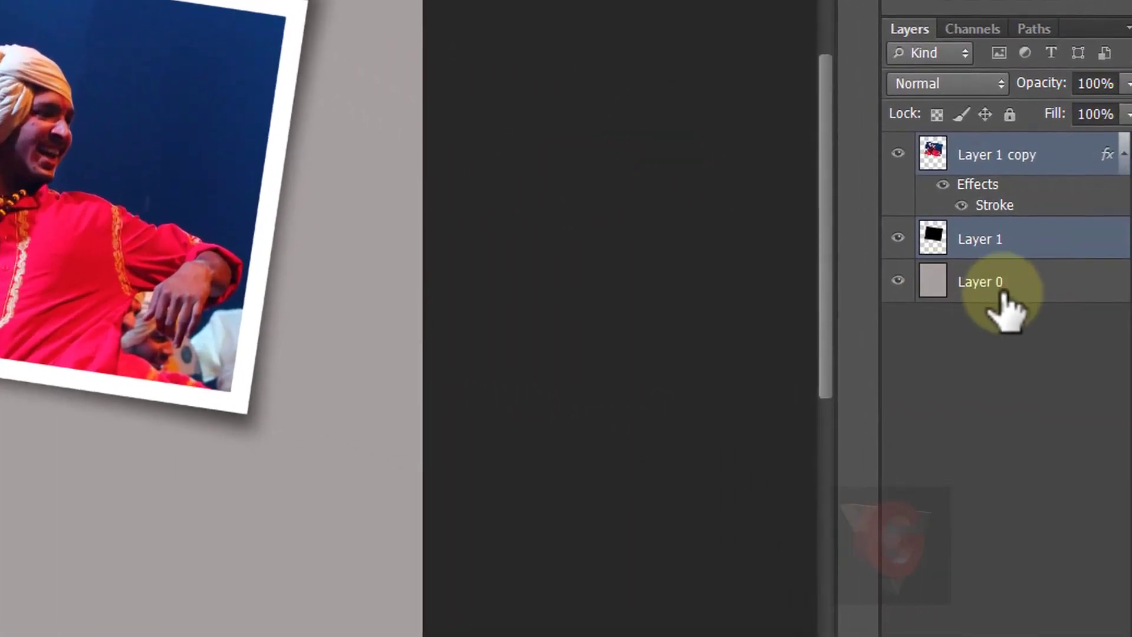
Fill Layer 0 with white using Ctrl+Delete and compare against the magazine page reference
click(1032, 283)
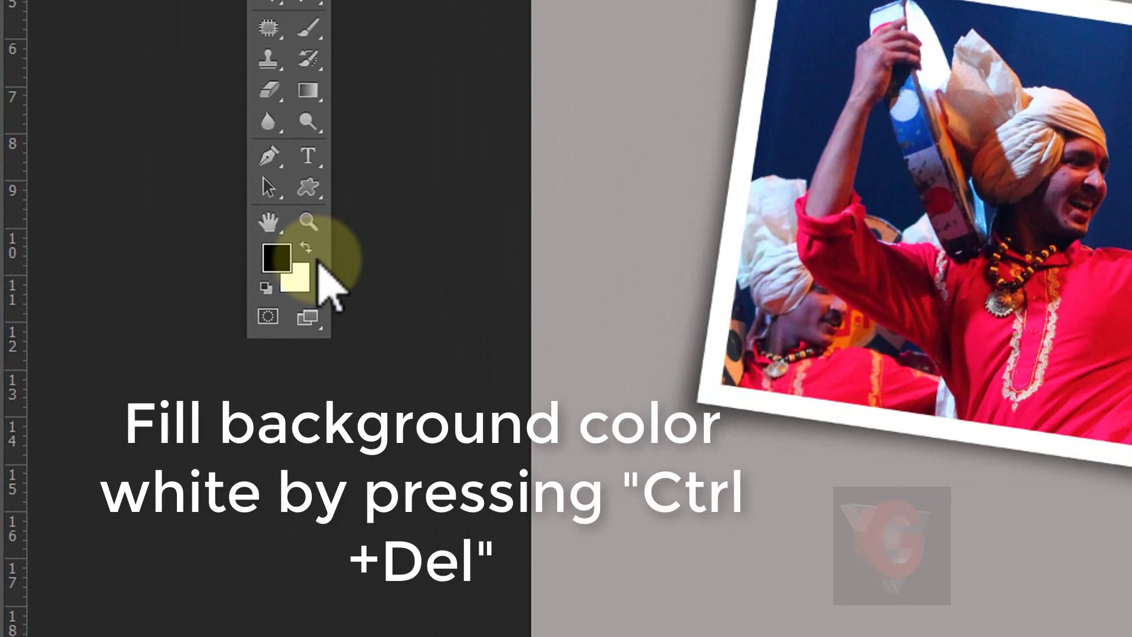
key(ctrl+Delete)
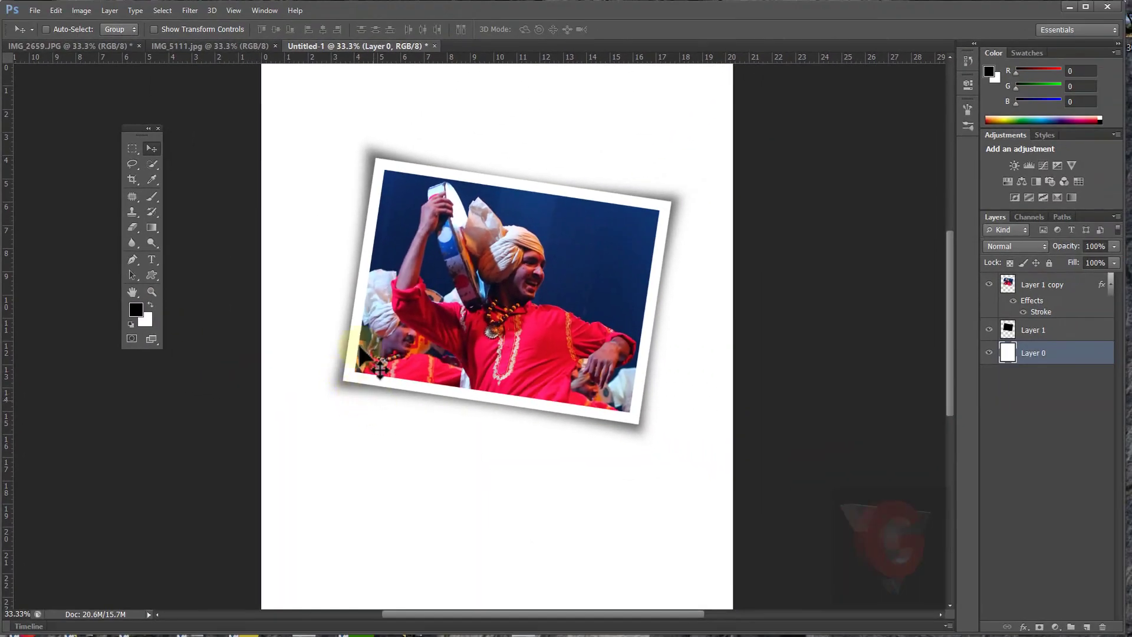
click(87, 47)
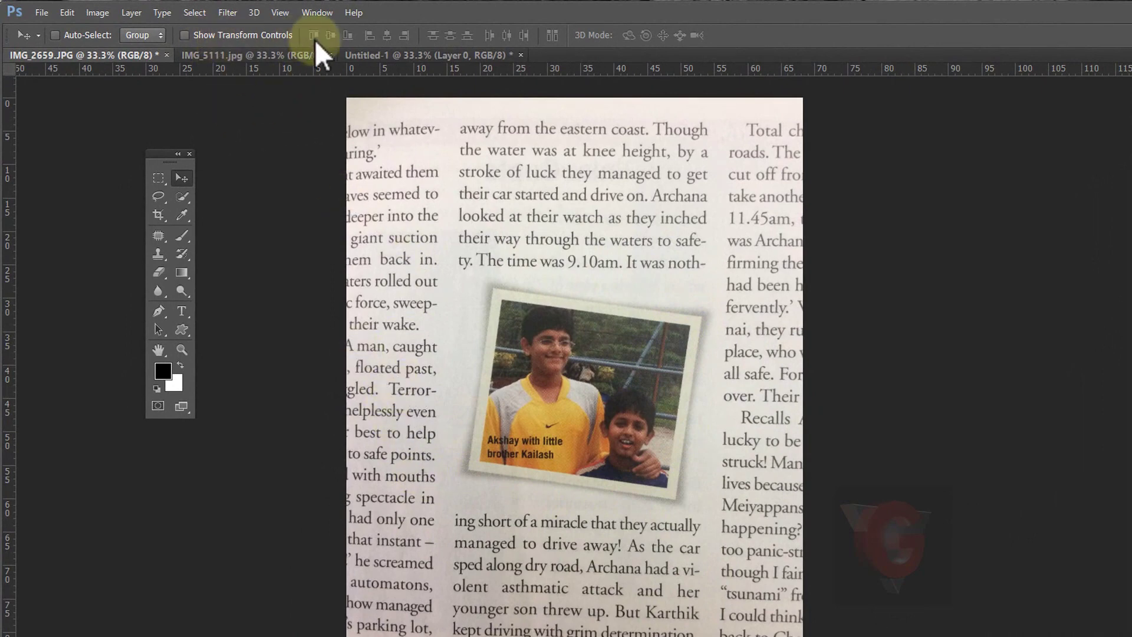
click(393, 54)
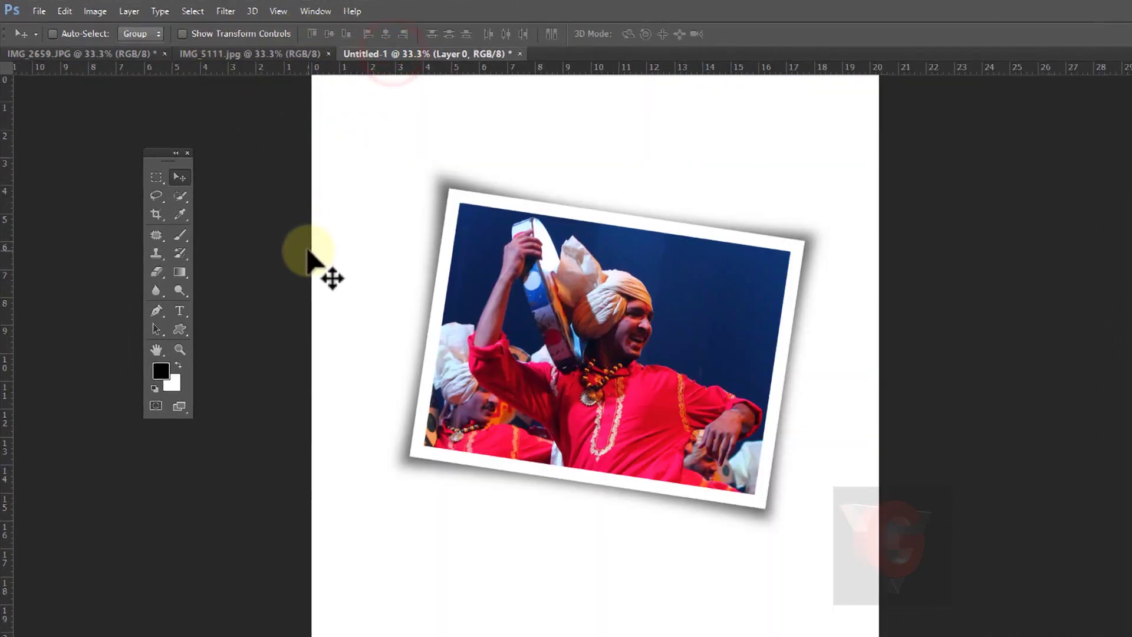